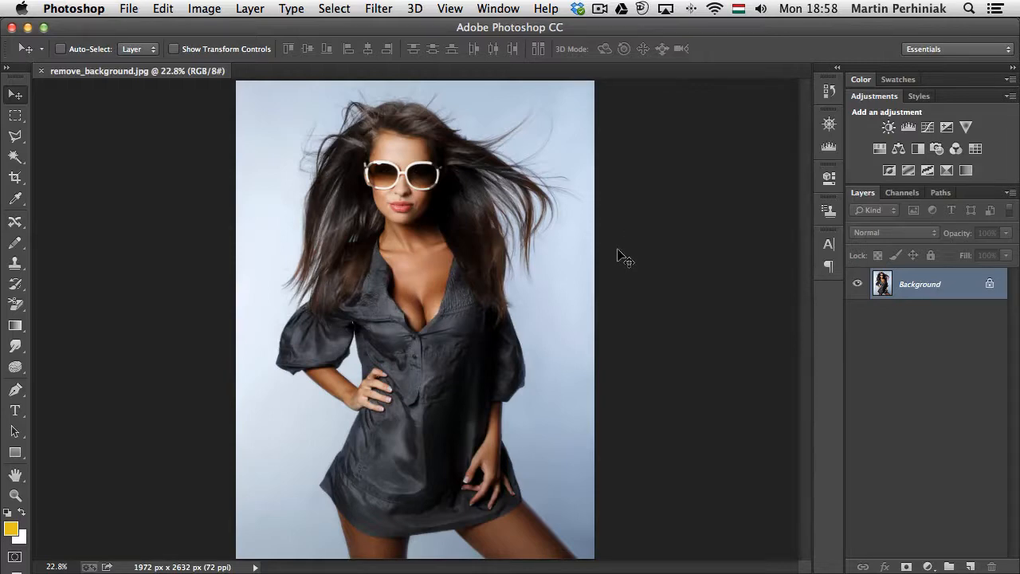
# - Select the blue backdrop with the Magic Wand and hide it with a layer mask that keeps only the woman
pyautogui.press('w')
pyautogui.click(545, 288)
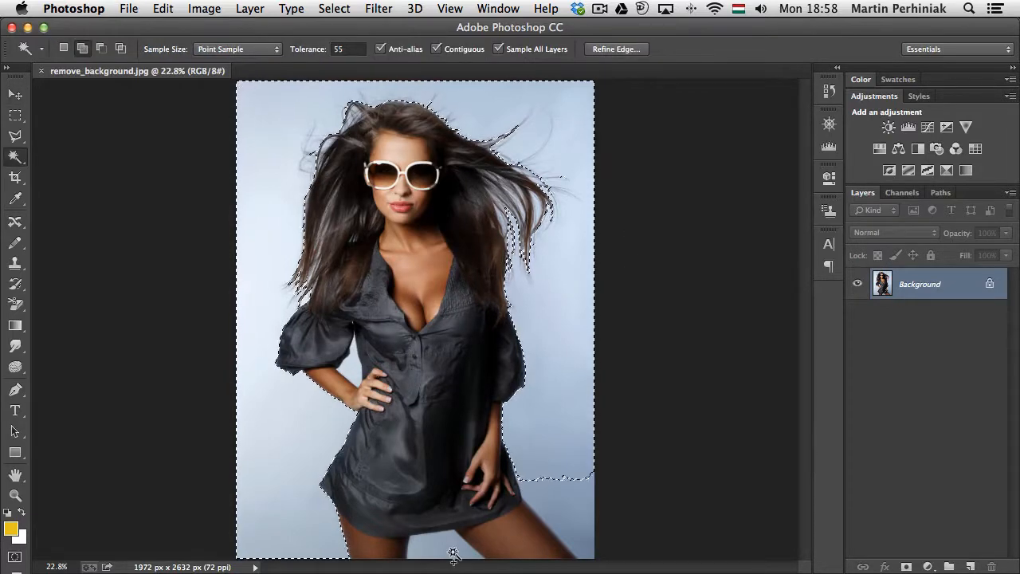
pyautogui.keyDown('alt'); pyautogui.click(907, 566); pyautogui.keyUp('alt')
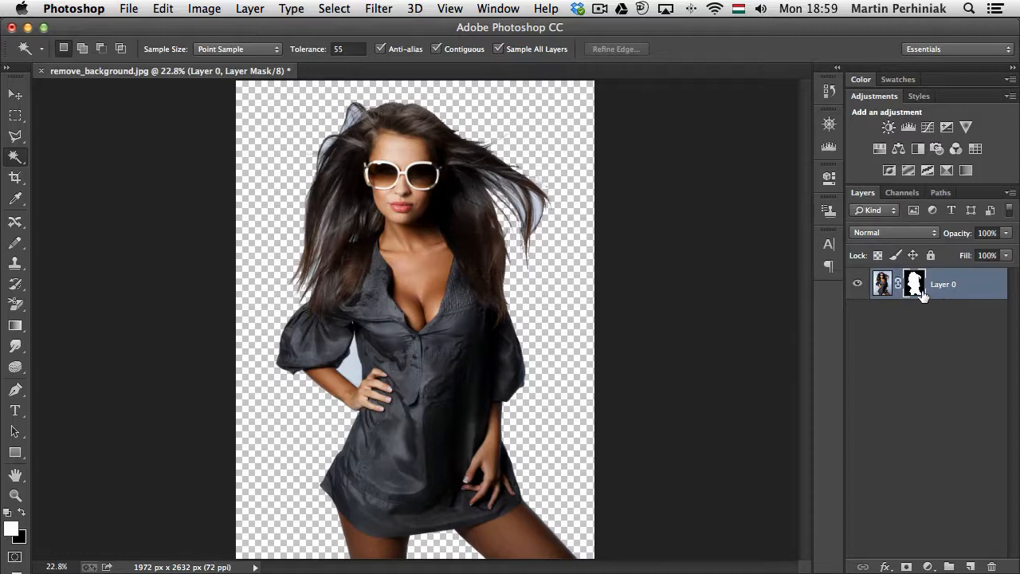
# - Examine the black-and-white layer mask on its own, and return to the normal image view with the mask active
pyautogui.keyDown('alt'); pyautogui.click(914, 285); pyautogui.keyUp('alt')
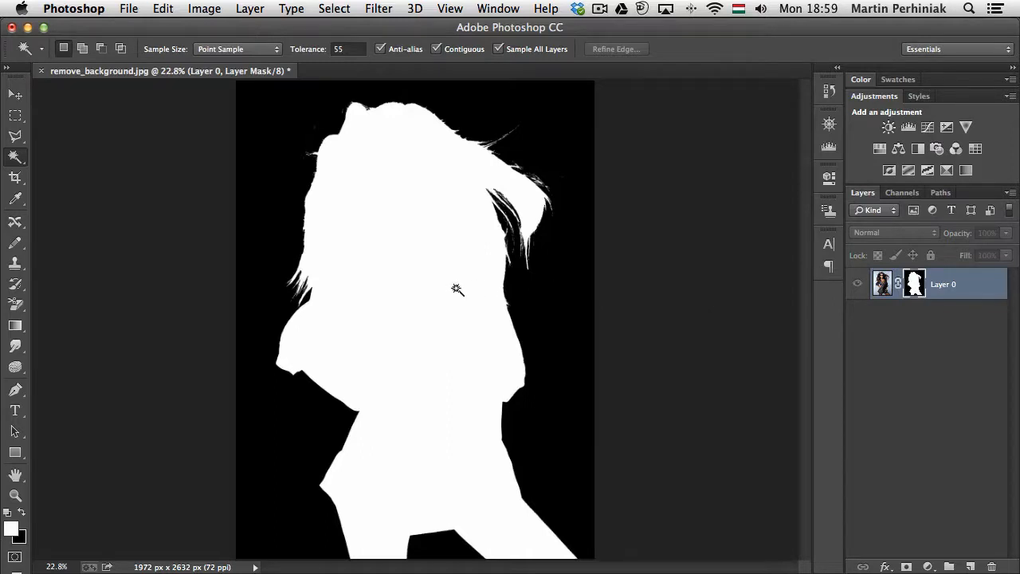
pyautogui.keyDown('alt'); pyautogui.click(914, 287); pyautogui.keyUp('alt')
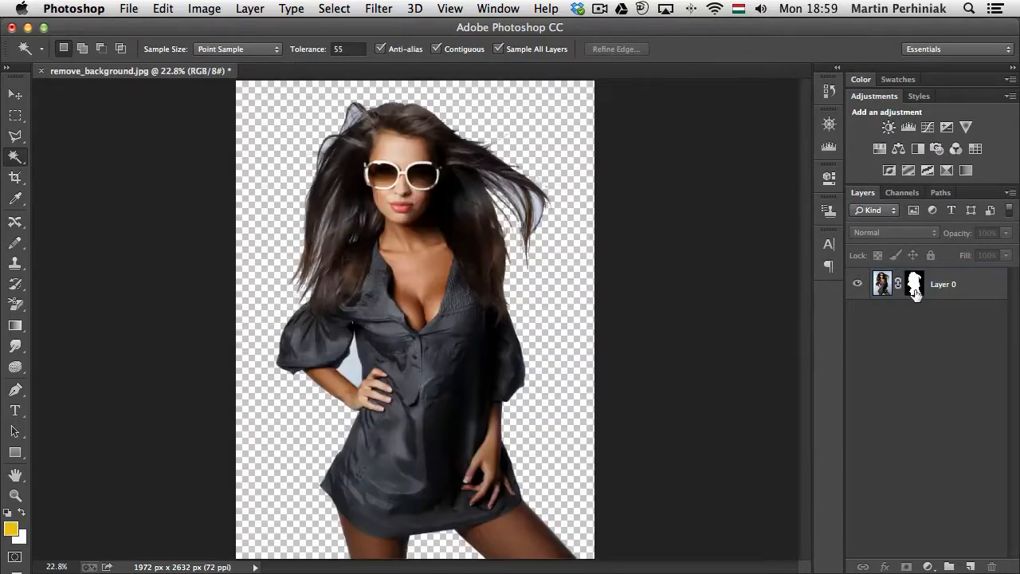
pyautogui.keyDown('alt'); pyautogui.click(916, 289); pyautogui.keyUp('alt')
pyautogui.keyDown('alt'); pyautogui.click(915, 289); pyautogui.keyUp('alt')
# - Paint white on the mask beside the woman's arm with the Brush at 100% flow to reveal part of the backdrop
pyautogui.press('b')
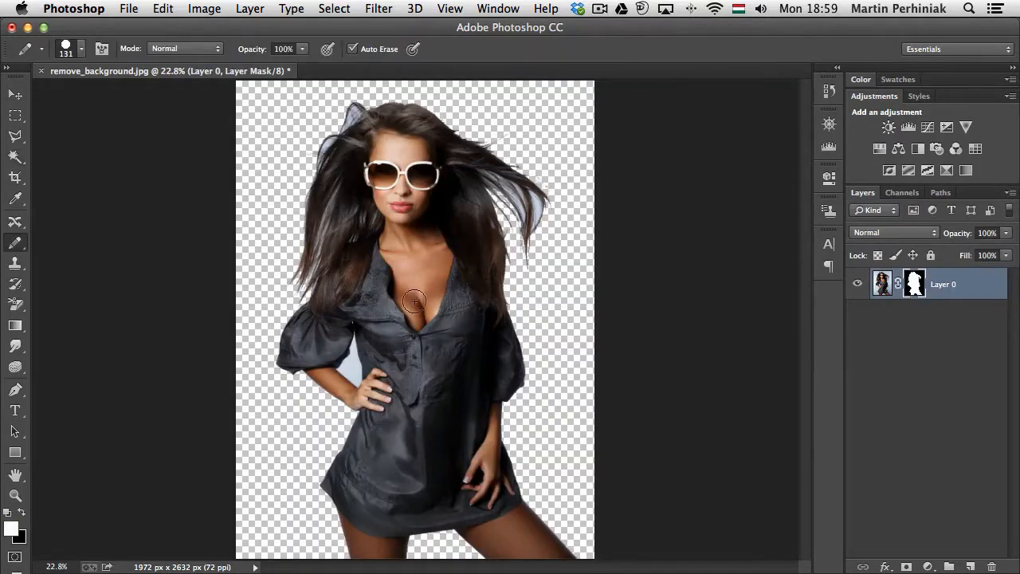
pyautogui.click(14, 243)
pyautogui.click(80, 237)
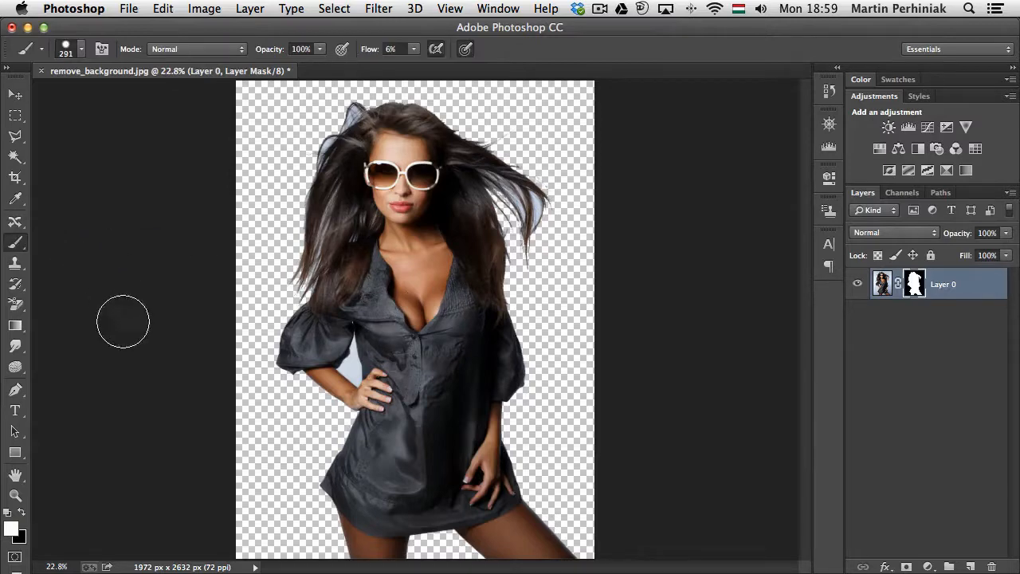
pyautogui.hotkey('shift', '0')
pyautogui.moveTo(533, 309)
pyautogui.mouseDown()
pyautogui.moveTo(501, 337)
pyautogui.moveTo(557, 311)
pyautogui.moveTo(463, 255)
pyautogui.mouseUp()
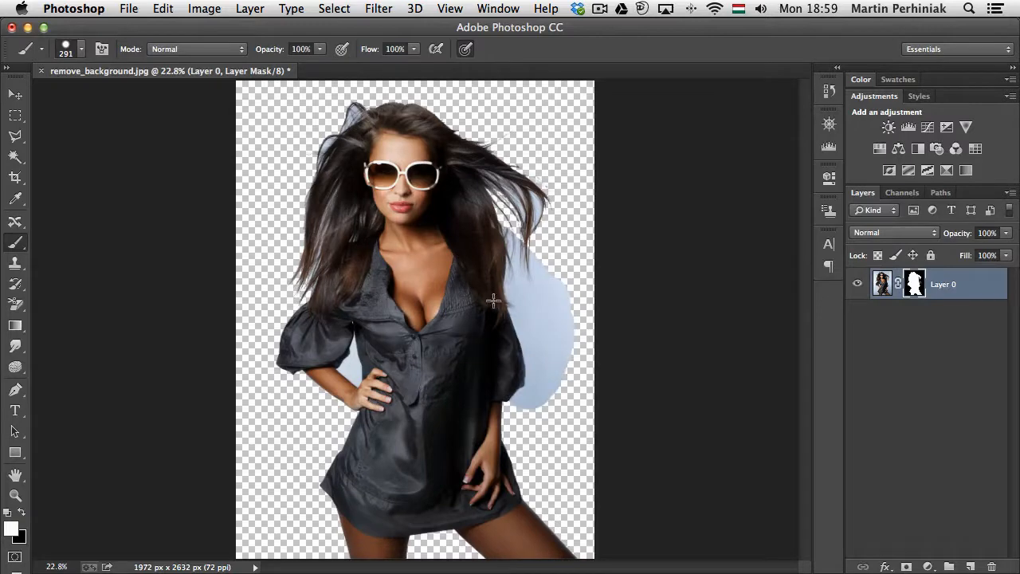
# - Paint black on the mask over the revealed backdrop beside the arm to hide it again
pyautogui.press('x')
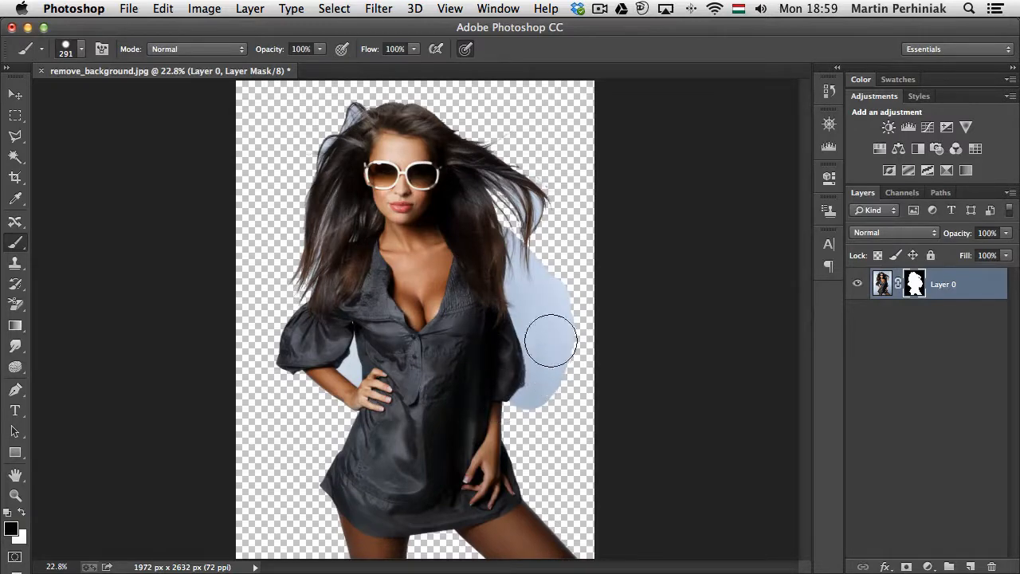
pyautogui.moveTo(551, 337)
pyautogui.mouseDown()
pyautogui.moveTo(554, 271)
pyautogui.moveTo(558, 346)
pyautogui.moveTo(532, 336)
pyautogui.moveTo(531, 300)
pyautogui.moveTo(540, 413)
pyautogui.moveTo(531, 215)
pyautogui.mouseUp()
pyautogui.hotkey('ctrl', 'alt', 'z')
pyautogui.hotkey('ctrl', 'shift', 'z')
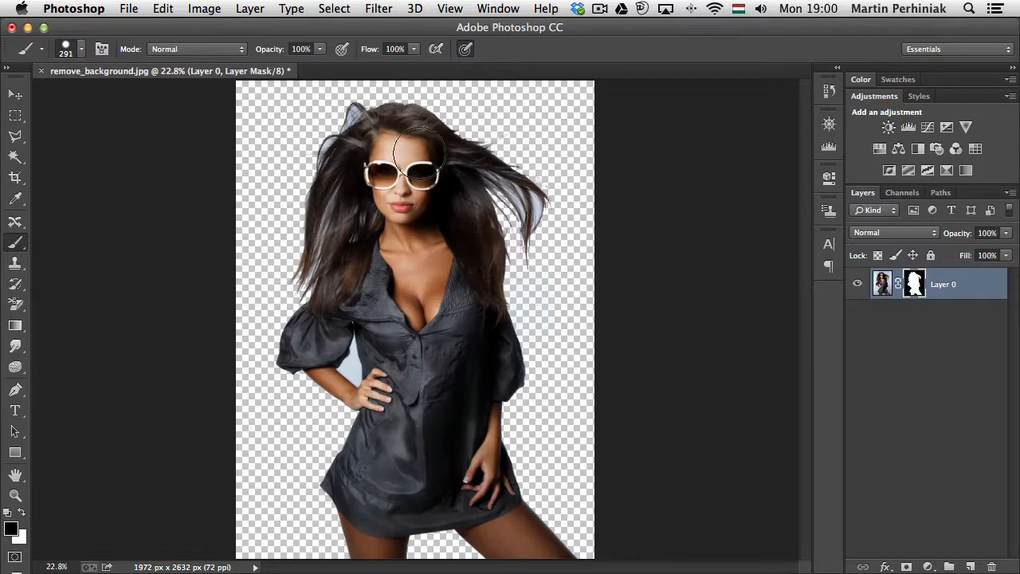
# - Undo back to the backdrop selection, and try out a layer mask that hides the selected area
pyautogui.hotkey('ctrl', 'i')
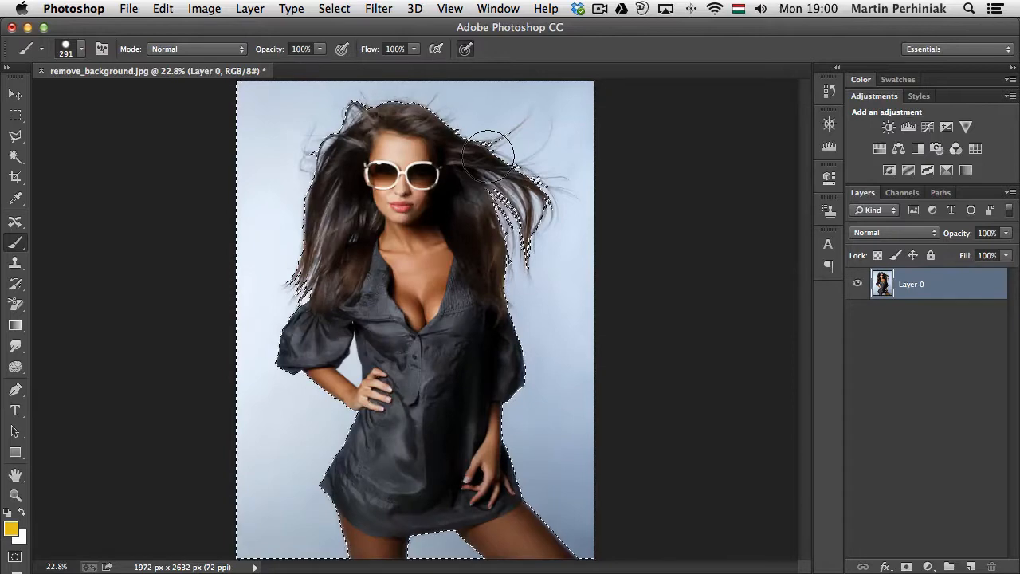
pyautogui.hotkey('ctrl', 'z')
pyautogui.hotkey('ctrl', 'z')
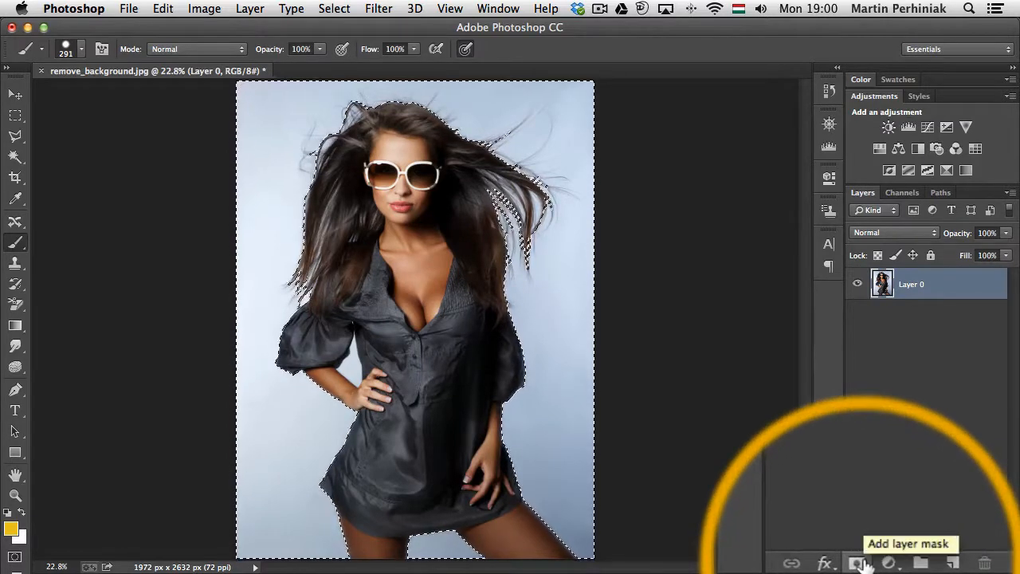
pyautogui.click(908, 567)
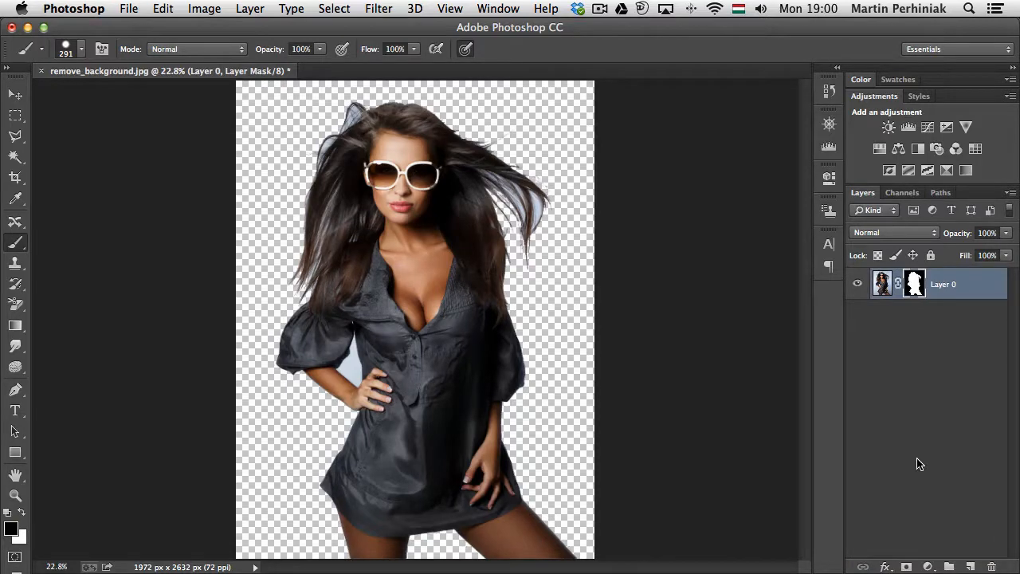
pyautogui.press('super+z')
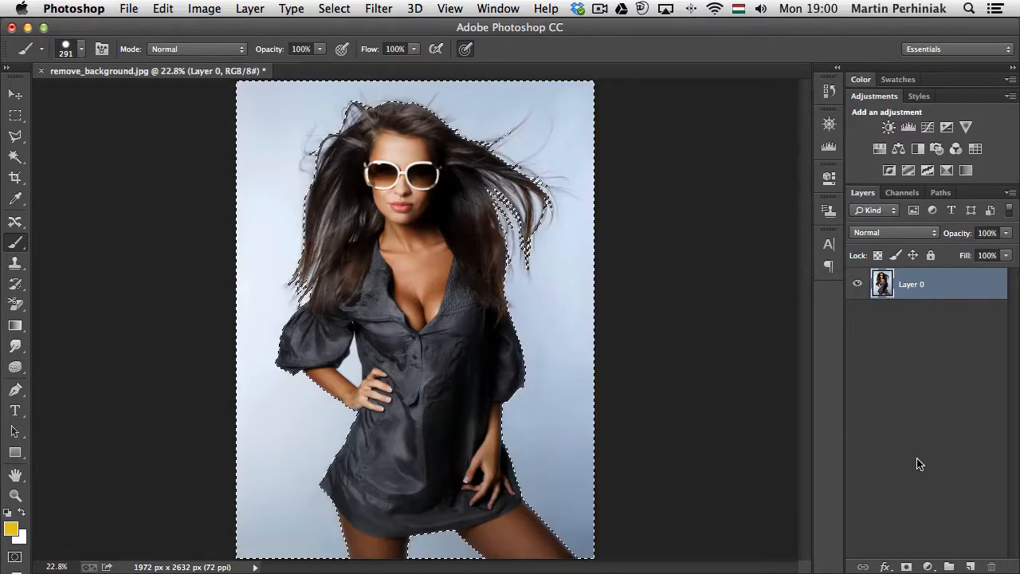
# - Mask Layer 0 from the backdrop selection with the mask inverted to show the woman, and apply the mask permanently
pyautogui.keyDown('alt'); pyautogui.click(906, 566); pyautogui.keyUp('alt')
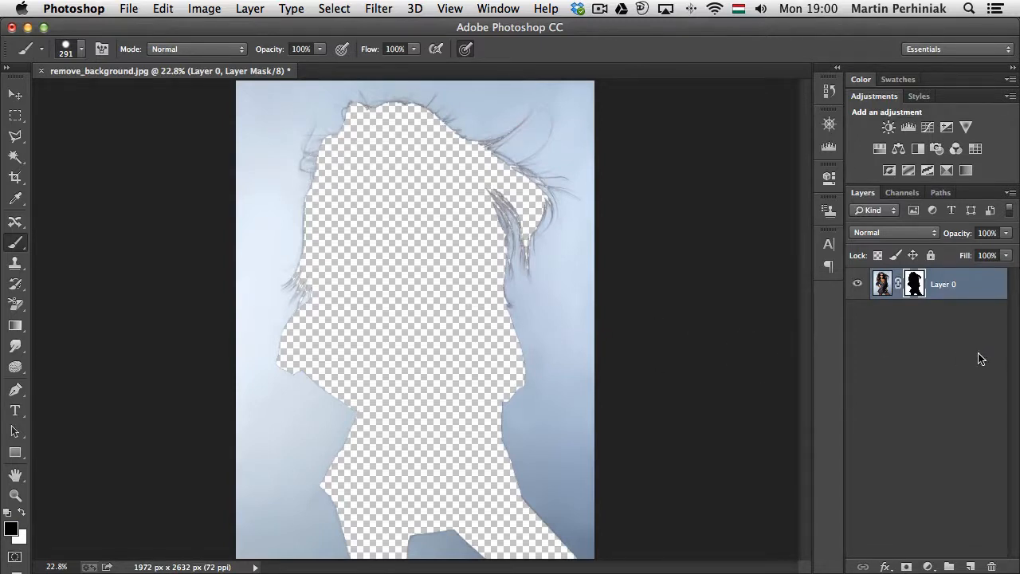
pyautogui.press('super+i')
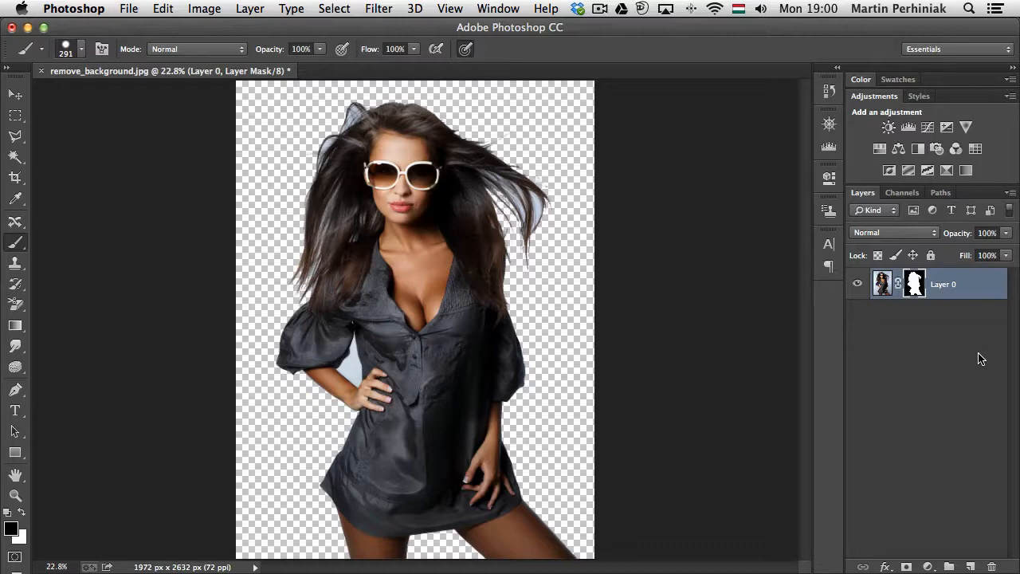
pyautogui.rightClick(914, 284)
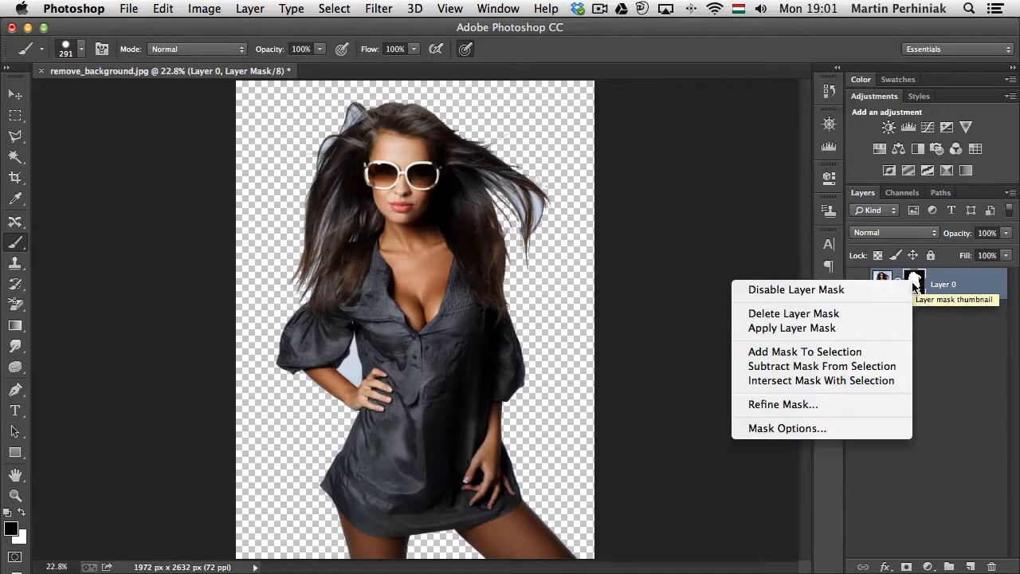
pyautogui.click(848, 327)
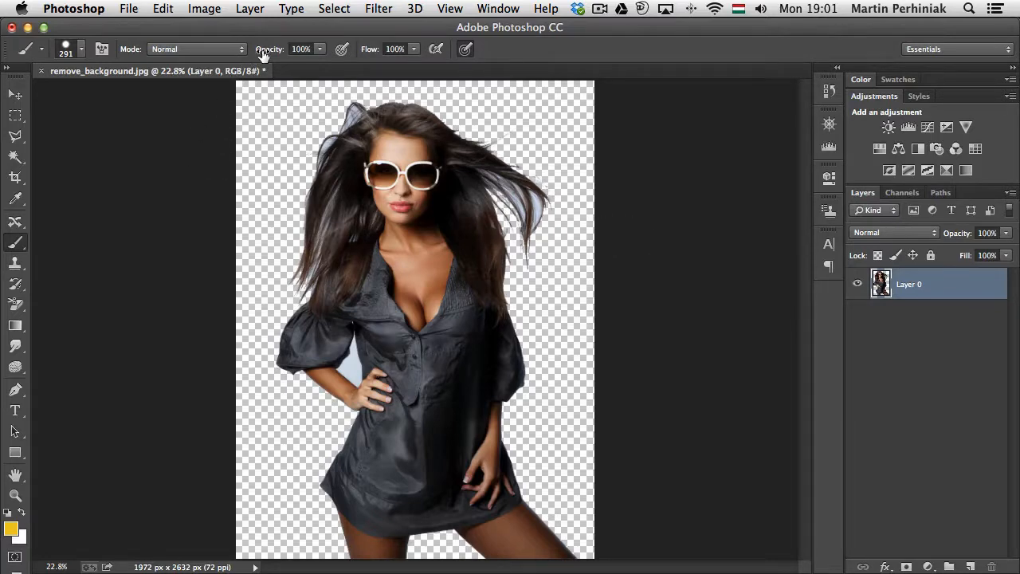
# - Create a layer mask on Layer 0 from its transparency
pyautogui.click(250, 8)
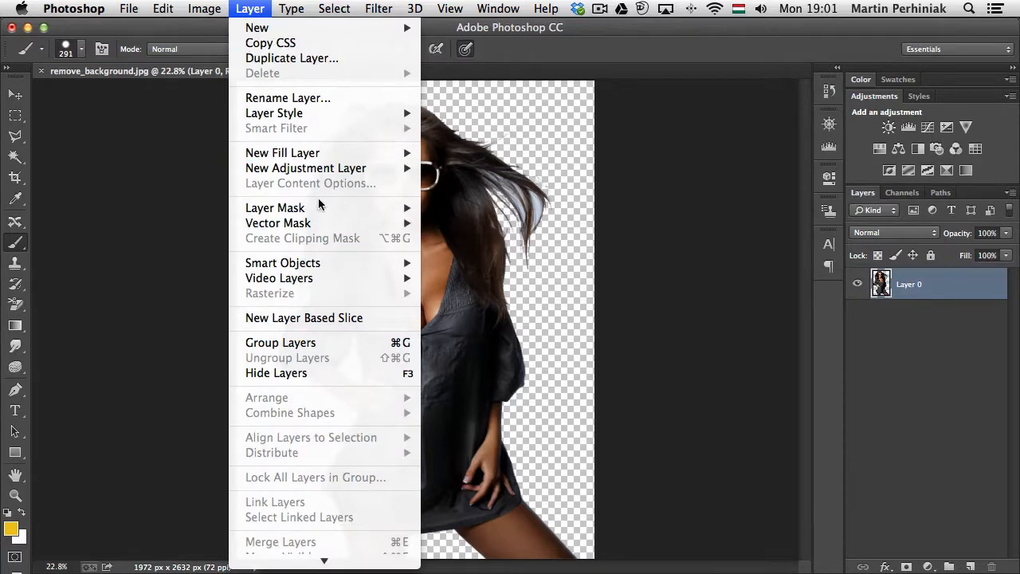
pyautogui.moveTo(322, 209)
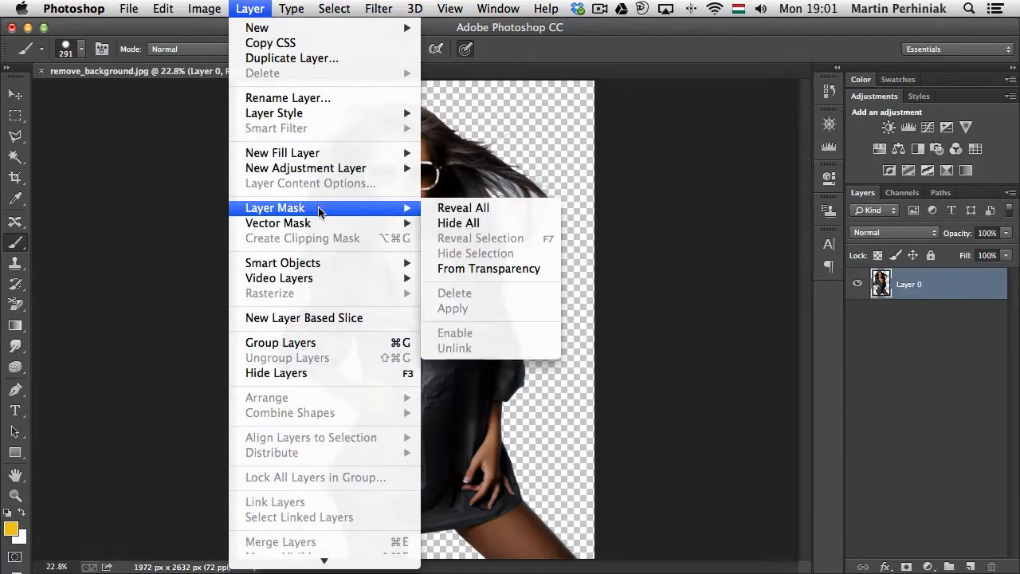
pyautogui.click(491, 272)
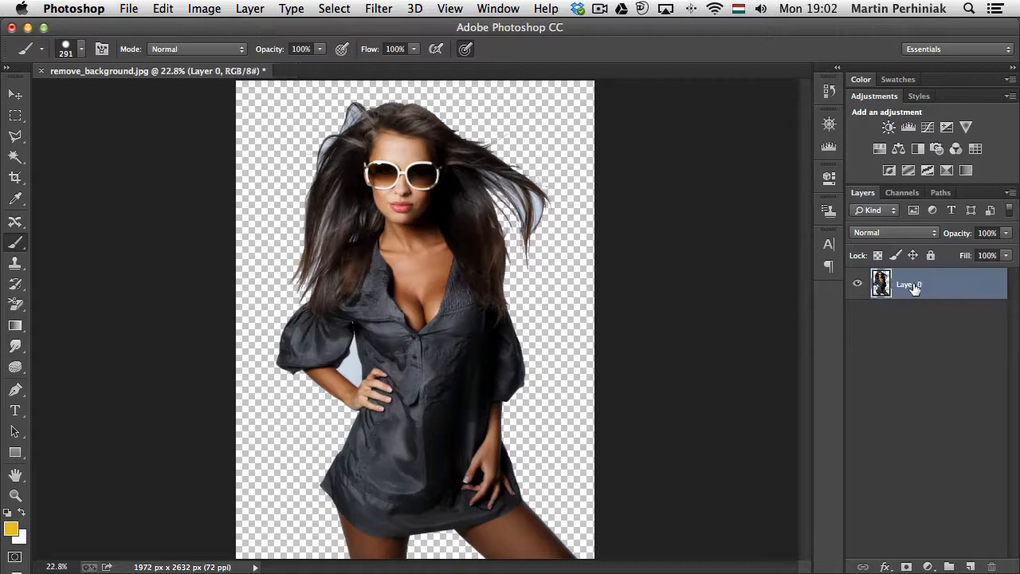
# - Lock the transparent pixels of Layer 0 and cover the woman's silhouette with yellow by brushing and filling
pyautogui.click(861, 255)
pyautogui.moveTo(292, 272)
pyautogui.mouseDown()
pyautogui.moveTo(320, 235)
pyautogui.moveTo(317, 137)
pyautogui.moveTo(347, 134)
pyautogui.mouseUp()
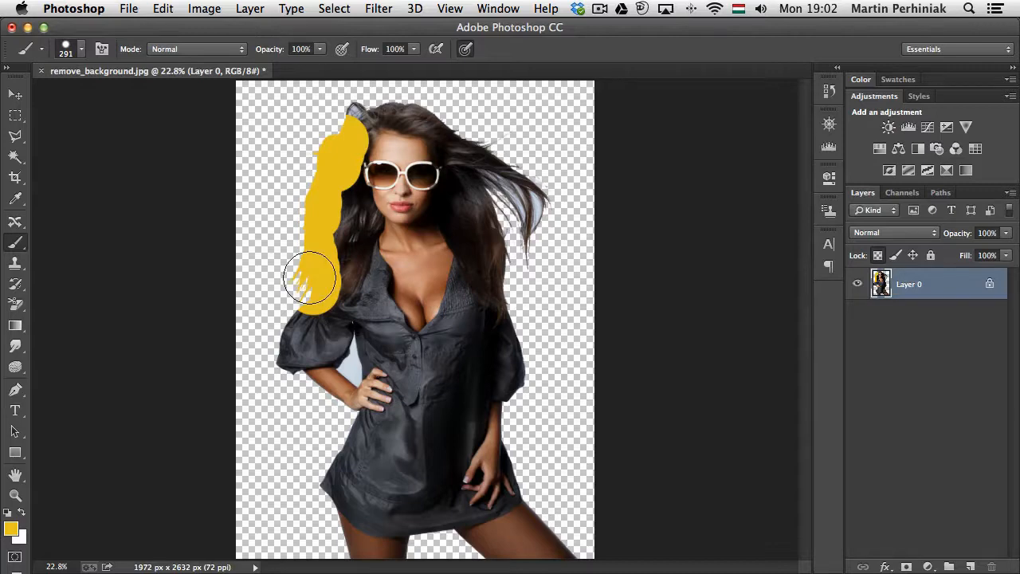
pyautogui.hotkey('shift', 'alt', 'BackSpace')
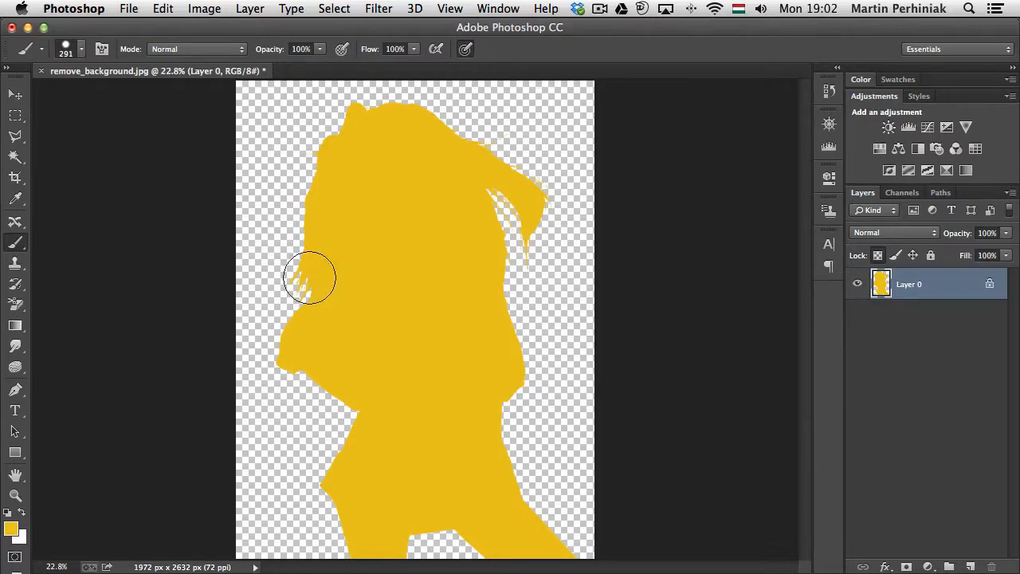
# - Undo the yellow fill, painting, masks and selection to return Layer 0 to the full photo
pyautogui.hotkey('ctrl', 'alt', 'z')
pyautogui.hotkey('ctrl', 'alt', 'z')
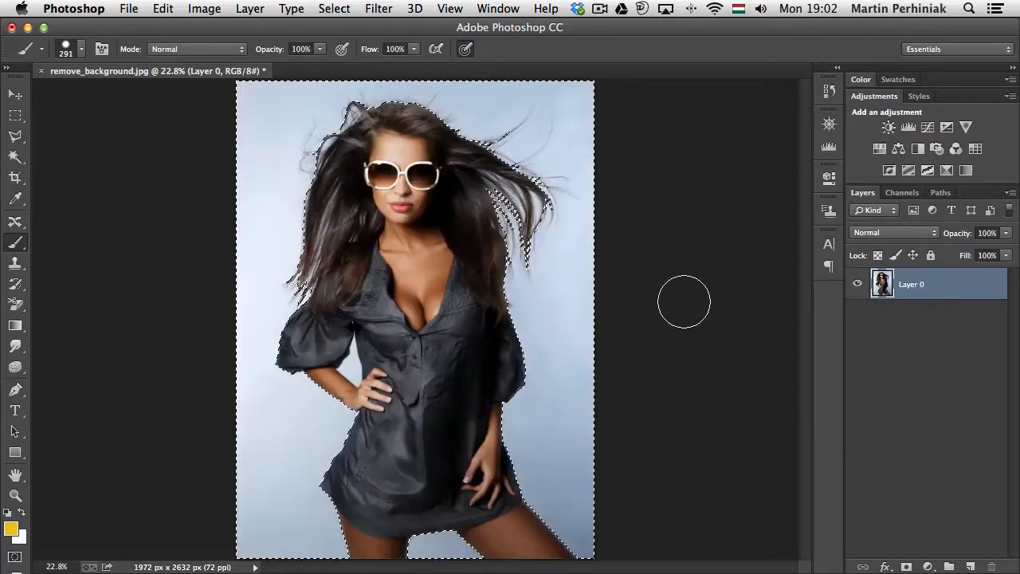
pyautogui.hotkey('ctrl', 'alt', 'z')
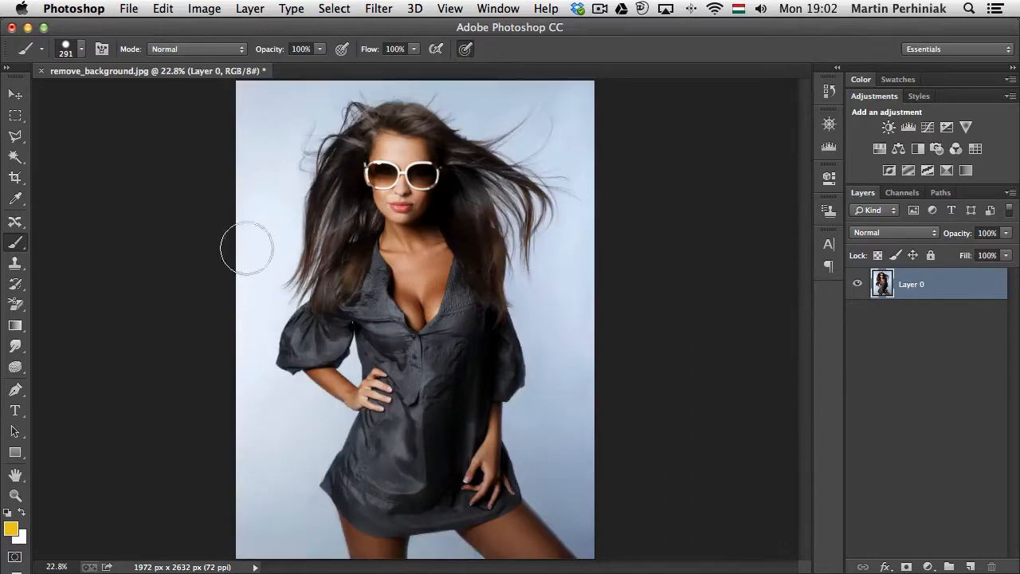
# - Draw a rectangular path about 1246 x 1780 px around the woman and use it as Layer 0's vector mask
pyautogui.click(15, 451)
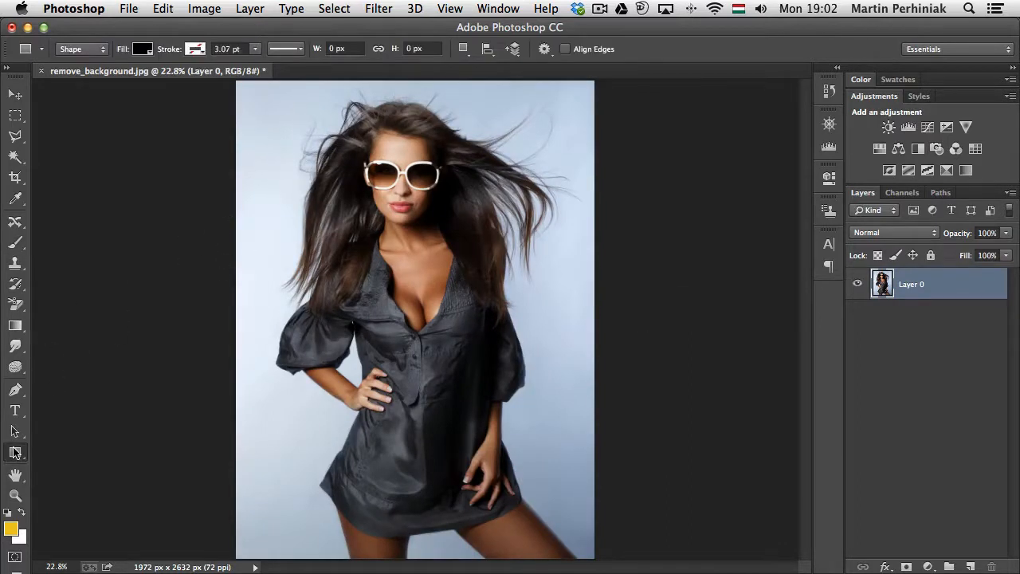
pyautogui.click(76, 448)
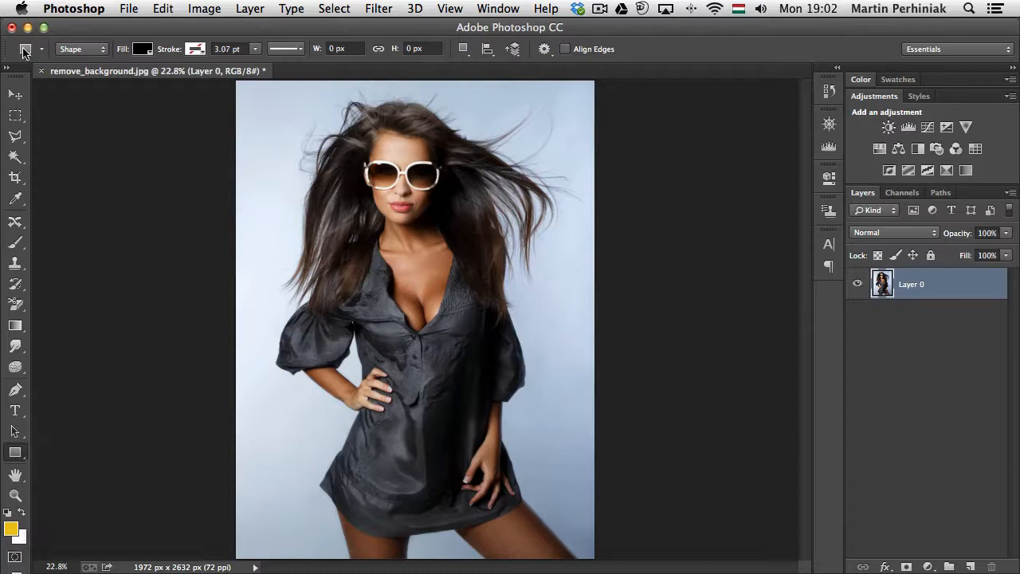
pyautogui.click(76, 50)
pyautogui.click(70, 60)
pyautogui.moveTo(295, 168); pyautogui.dragTo(523, 461)
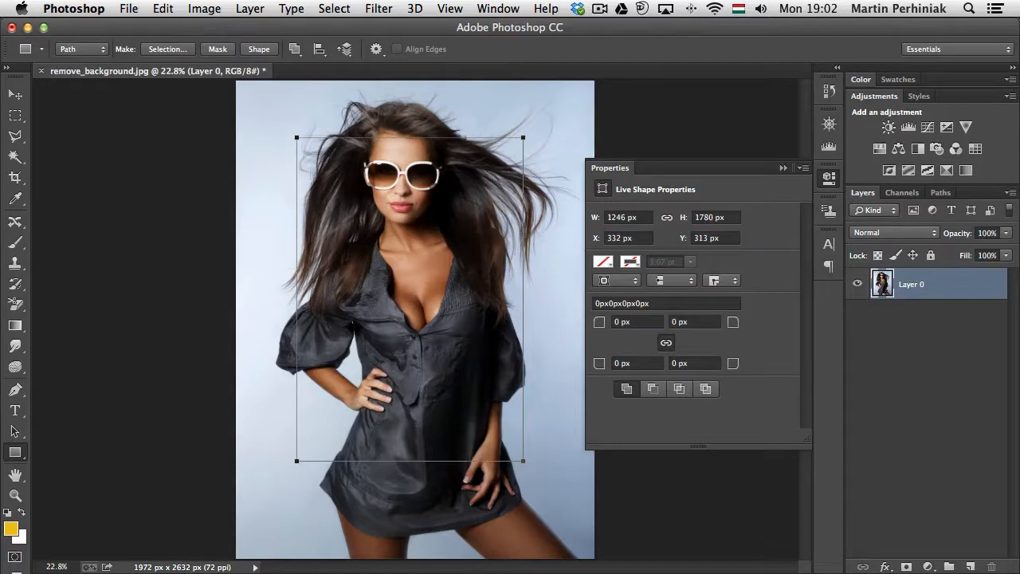
pyautogui.keyDown('super'); pyautogui.click(908, 566); pyautogui.keyUp('super')
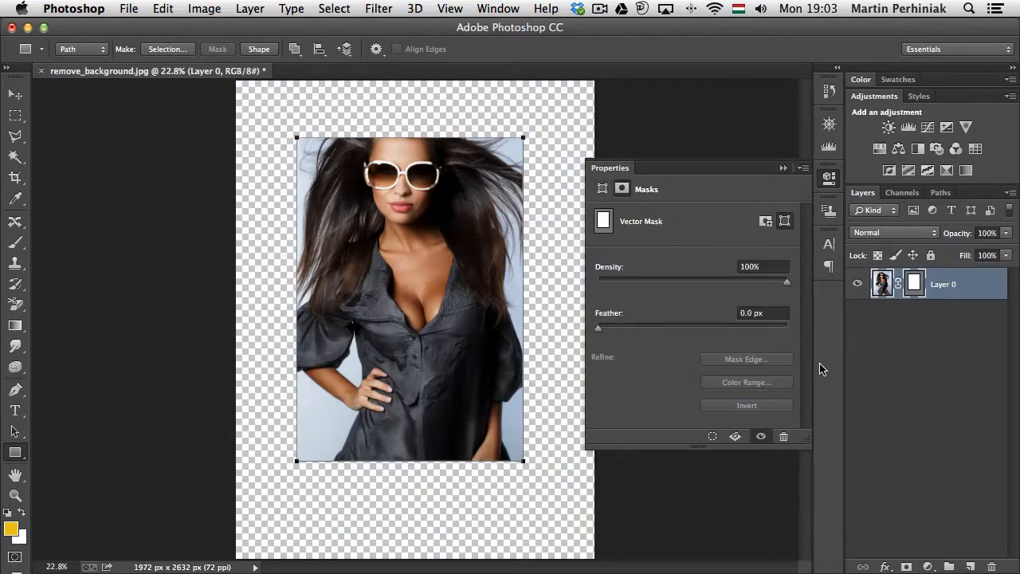
# - Rotate the vector mask's rectangle counterclockwise with Free Transform
pyautogui.press('super+t')
pyautogui.moveTo(565, 146); pyautogui.dragTo(439, 118)
pyautogui.press('Return')
pyautogui.press('u')
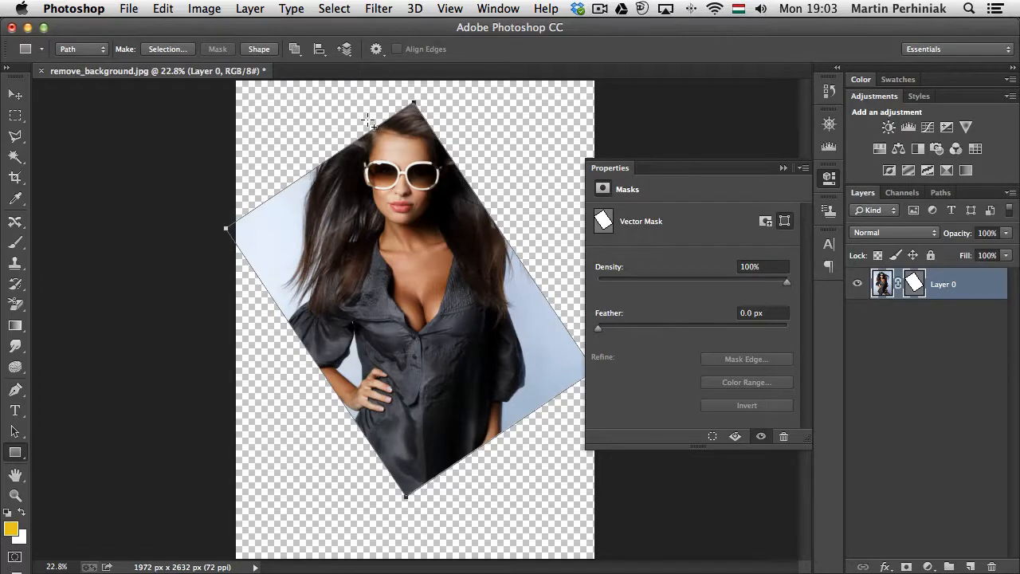
# - Delete the vector mask from Layer 0 and collapse the mask properties
pyautogui.rightClick(917, 285)
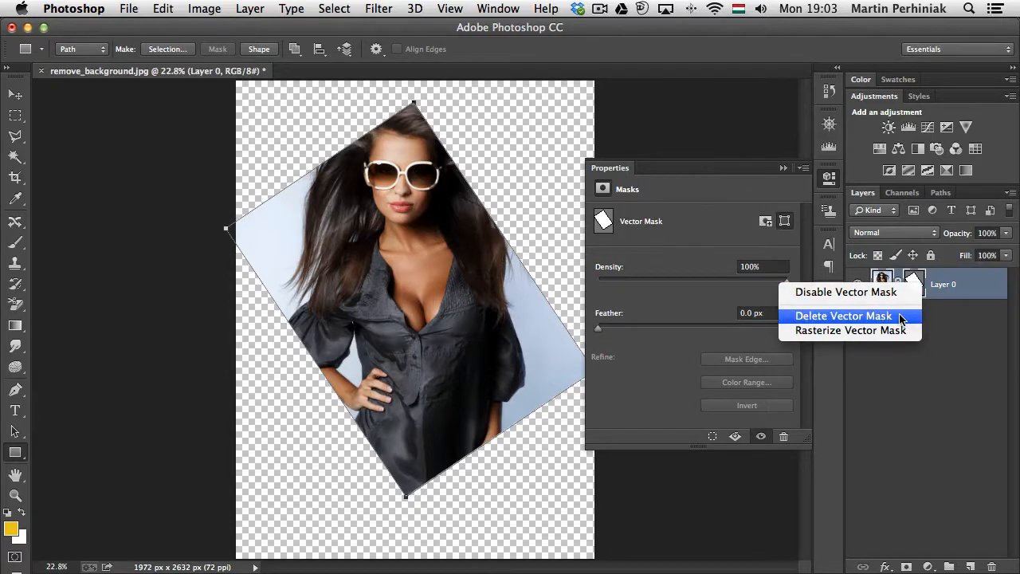
pyautogui.click(901, 316)
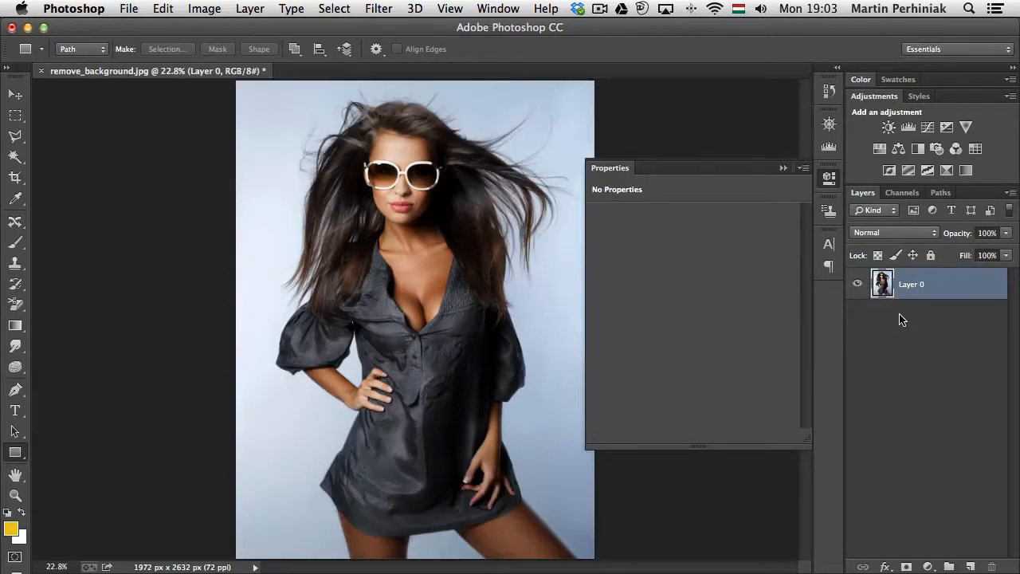
pyautogui.click(830, 182)
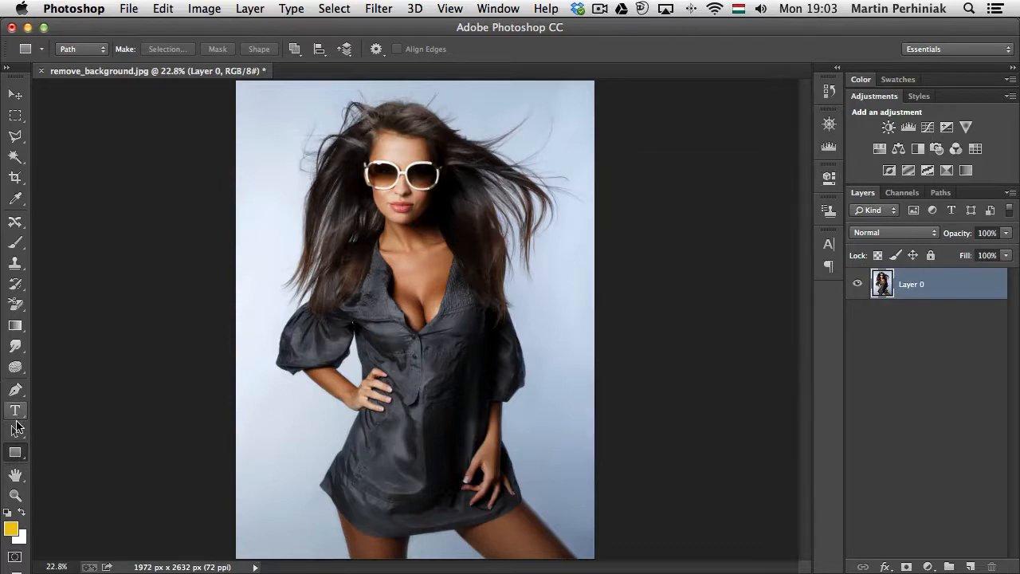
# - Add a text layer reading "Girl" over the photo in the Nowharehouse font
pyautogui.click(15, 411)
pyautogui.click(290, 249)
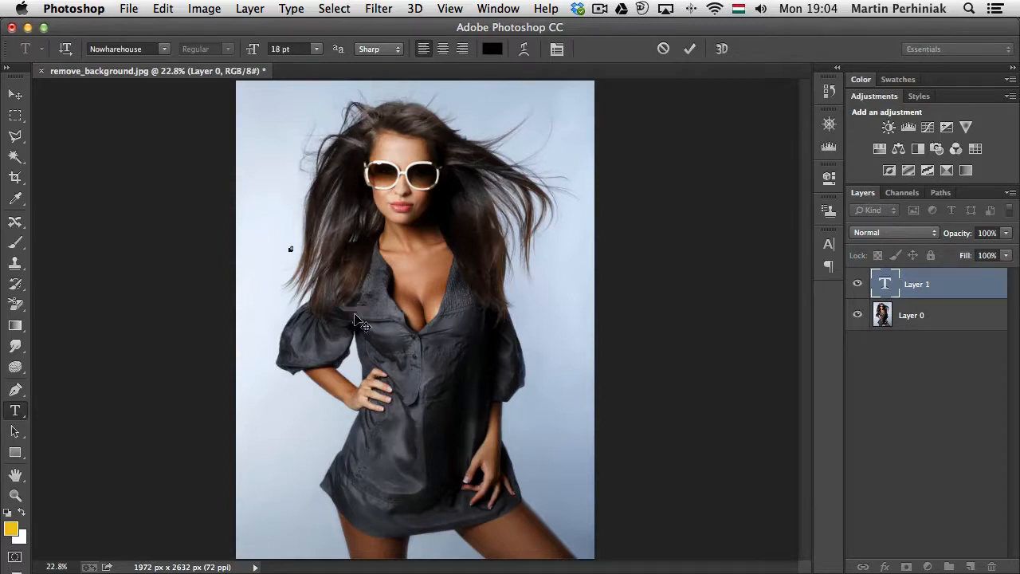
pyautogui.write('Girl')
pyautogui.press('super+Return')
# - Enlarge the "Girl" text to about 676 pt and move it up over the woman's face
pyautogui.press('super+t')
pyautogui.moveTo(298, 250); pyautogui.dragTo(554, 445)
pyautogui.press('Return')
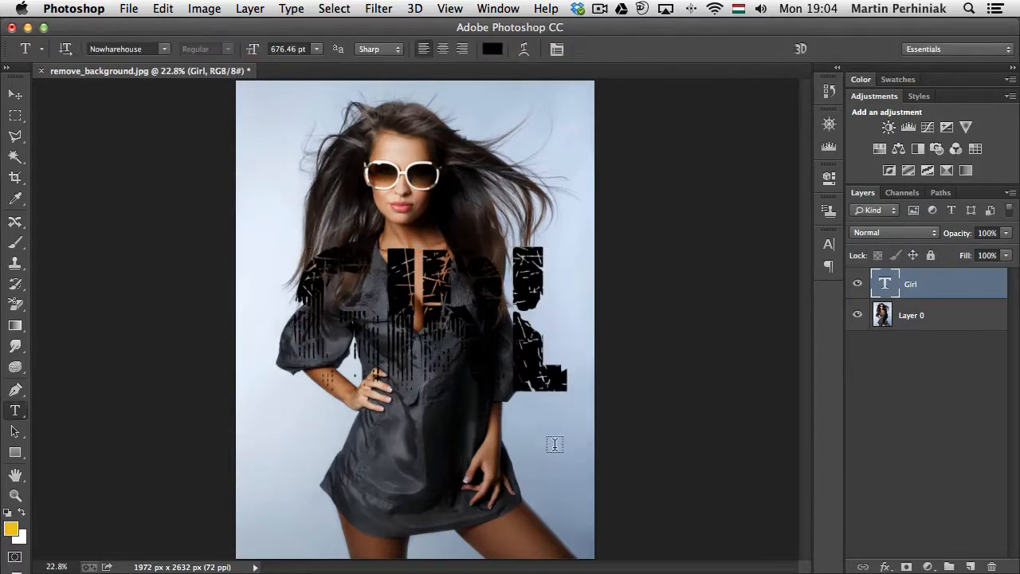
pyautogui.press('v')
pyautogui.moveTo(526, 395); pyautogui.dragTo(525, 294)
pyautogui.press('t')
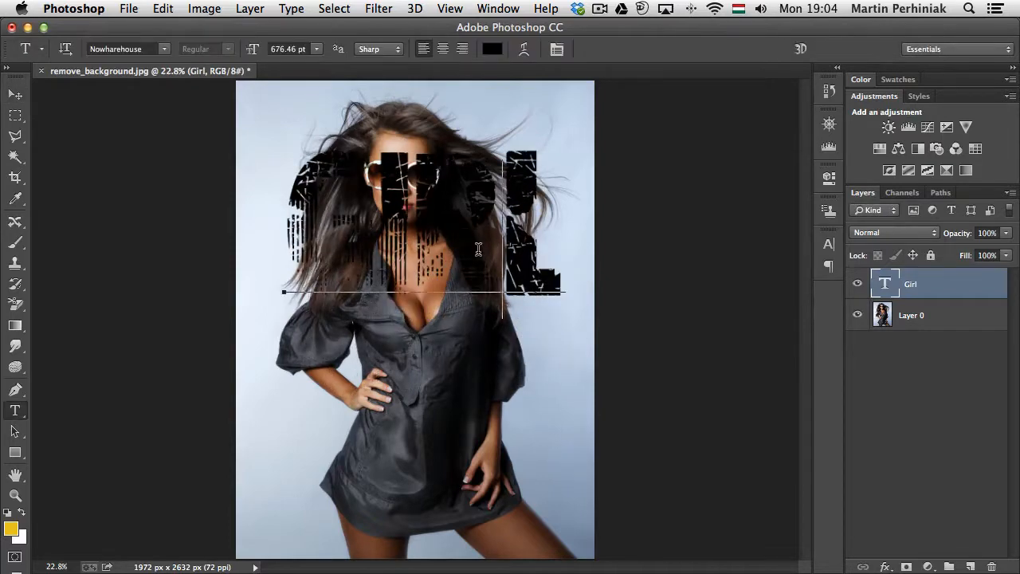
# - Change the "Girl" text's font to Philly Sans and shift the text over the woman's chin and neck
pyautogui.click(394, 239)
pyautogui.press('super+a')
pyautogui.click(168, 50)
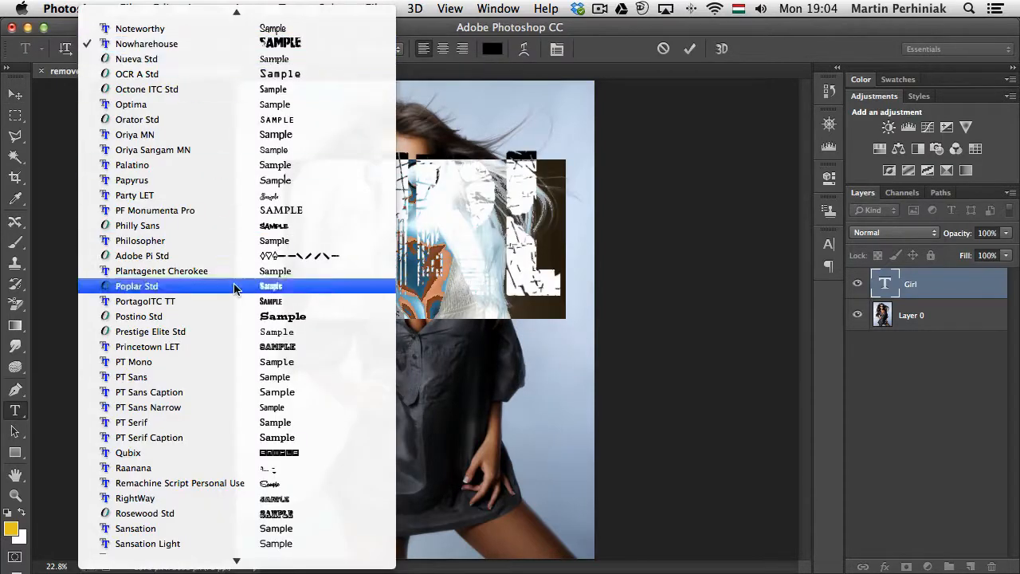
pyautogui.click(261, 225)
pyautogui.press('super+Return')
pyautogui.press('b')
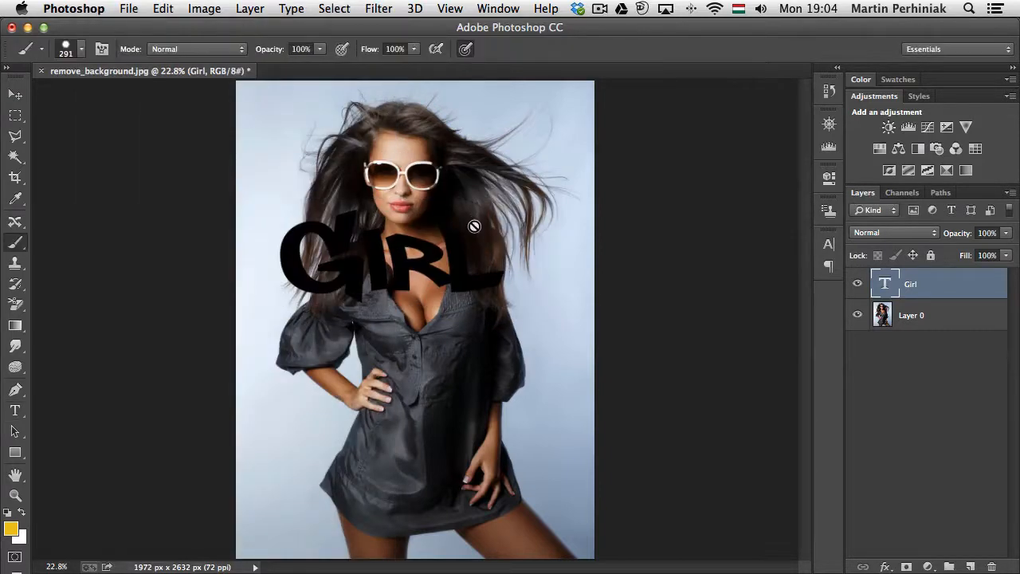
pyautogui.press('v')
pyautogui.moveTo(406, 249); pyautogui.dragTo(431, 231)
# - Add a new layer beneath Layer 0 and fill it with the yellow foreground color
pyautogui.click(940, 319)
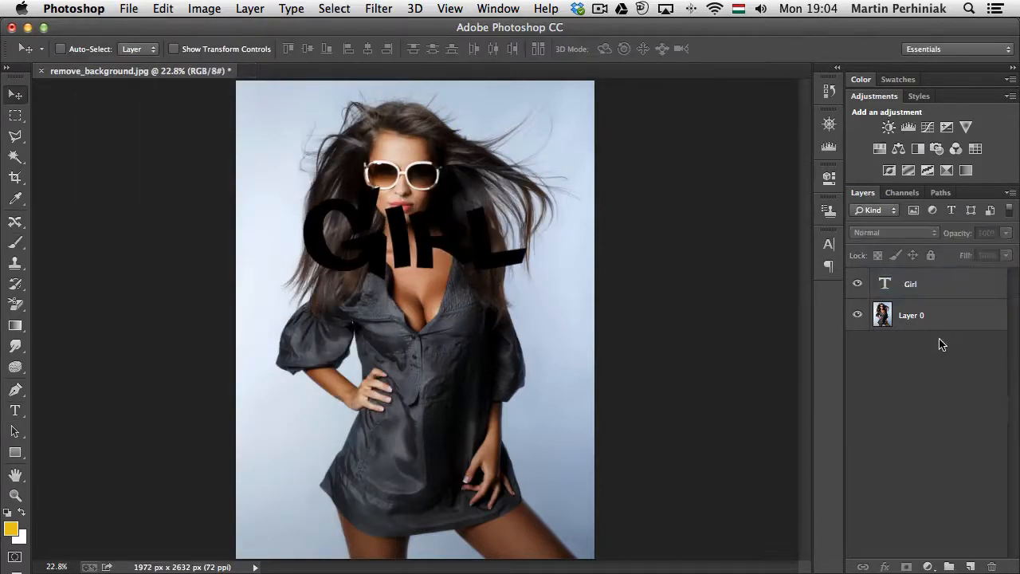
pyautogui.keyDown('super'); pyautogui.click(970, 567); pyautogui.keyUp('super')
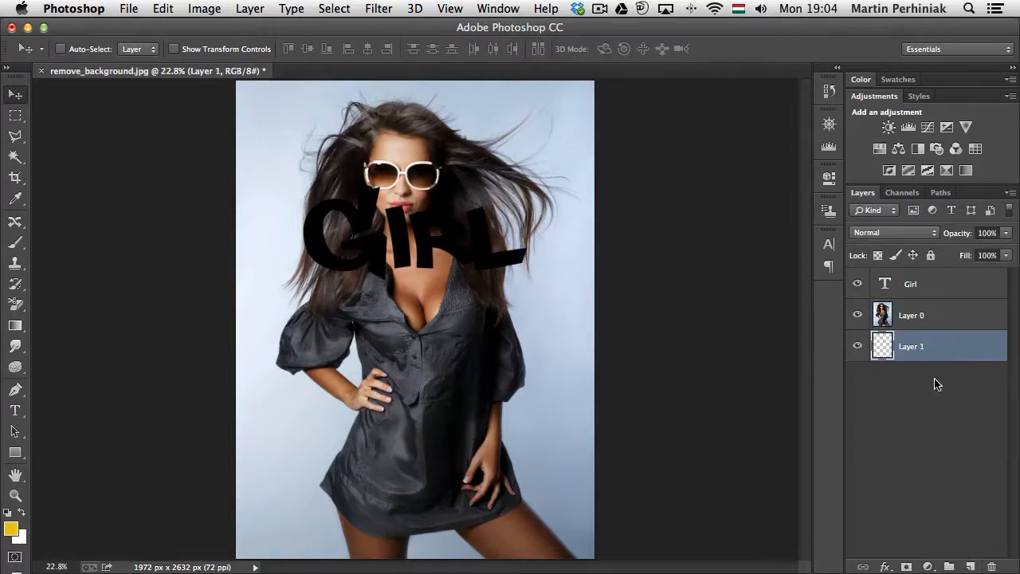
pyautogui.hotkey('alt', 'BackSpace')
# - Place Layer 0 above the "Girl" text layer and clip the photo to the letters
pyautogui.click(937, 316)
pyautogui.moveTo(937, 316); pyautogui.dragTo(931, 281)
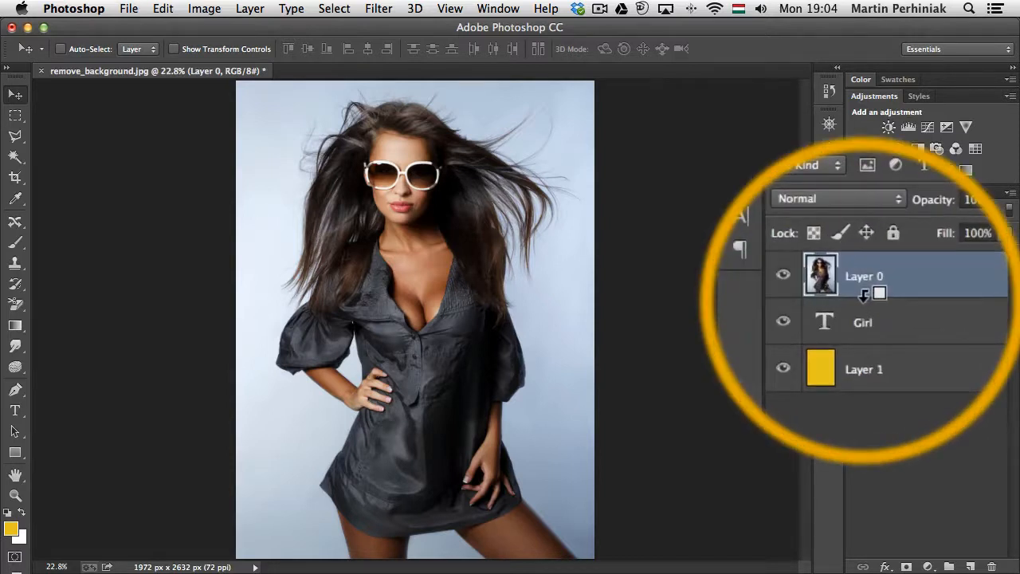
pyautogui.keyDown('alt'); pyautogui.click(865, 295); pyautogui.keyUp('alt')
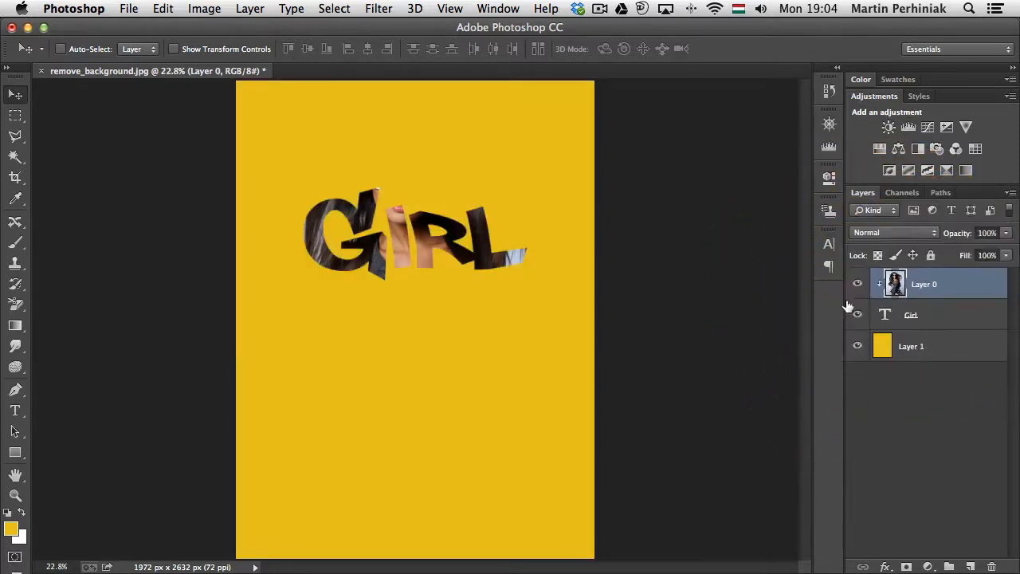
# - Reposition the clipped photo so the sunglasses fall inside the letters, and nudge the "Girl" text slightly upward
pyautogui.moveTo(472, 247); pyautogui.dragTo(480, 287)
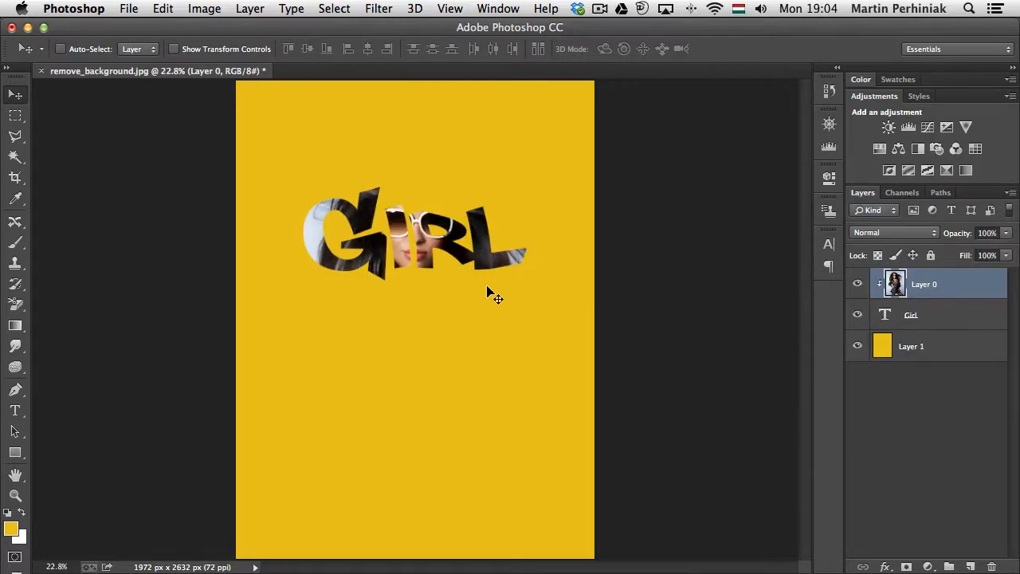
pyautogui.click(966, 320)
pyautogui.moveTo(409, 220)
pyautogui.mouseDown()
pyautogui.moveTo(404, 227)
pyautogui.moveTo(415, 196)
pyautogui.moveTo(399, 188)
pyautogui.moveTo(412, 199)
pyautogui.moveTo(400, 203)
pyautogui.mouseUp()
pyautogui.click(961, 292)
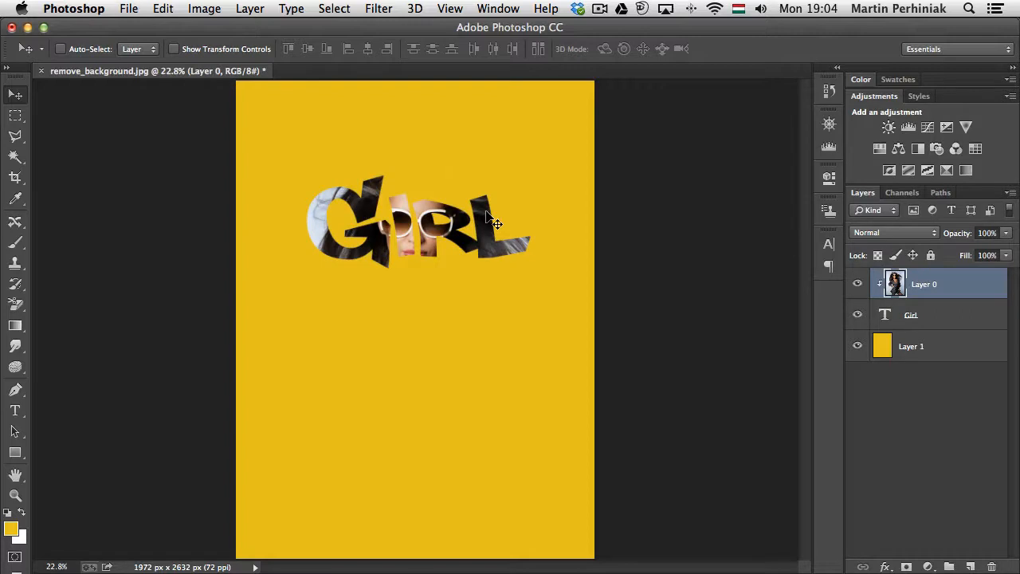
# - Release the photo's clipping mask and delete the "Girl" text layer and the yellow Layer 1
pyautogui.keyDown('alt'); pyautogui.click(945, 298); pyautogui.keyUp('alt')
pyautogui.keyDown('alt'); pyautogui.click(945, 296); pyautogui.keyUp('alt')
pyautogui.click(942, 315)
pyautogui.press('BackSpace')
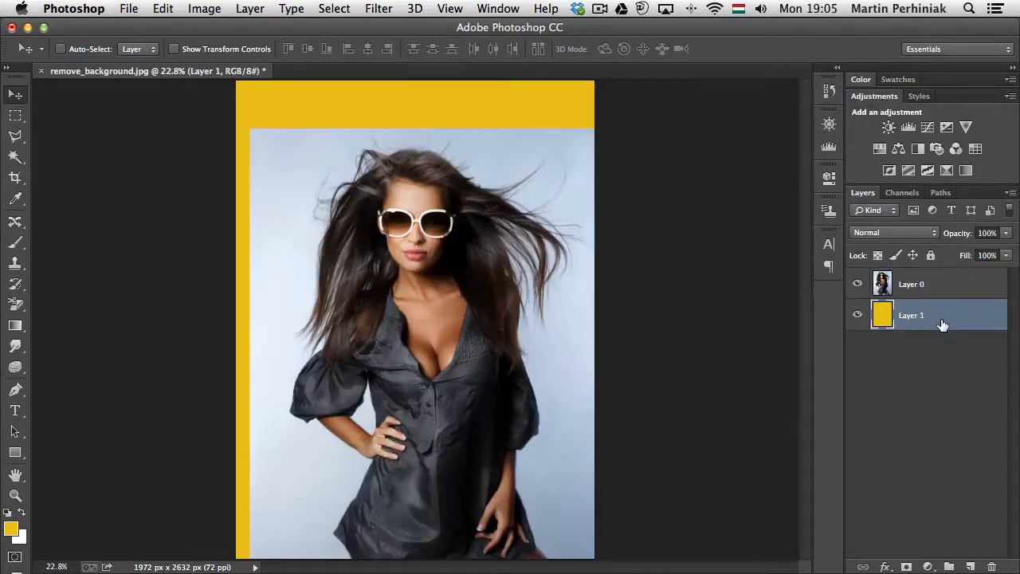
pyautogui.press('BackSpace')
# - Move the photo back to fill the canvas and add a layer mask to Layer 0
pyautogui.moveTo(442, 299); pyautogui.dragTo(422, 251)
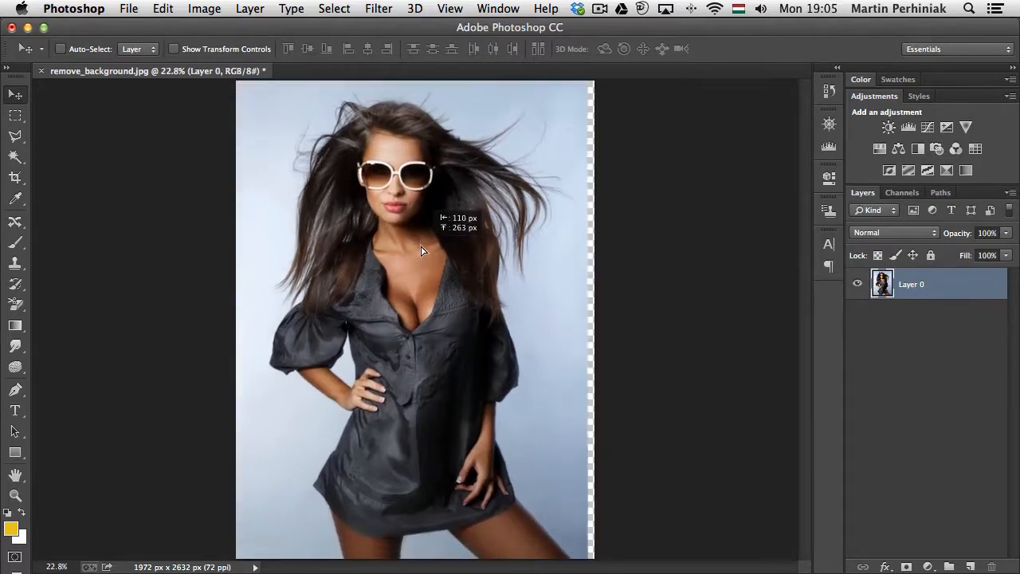
pyautogui.moveTo(469, 298); pyautogui.dragTo(475, 298)
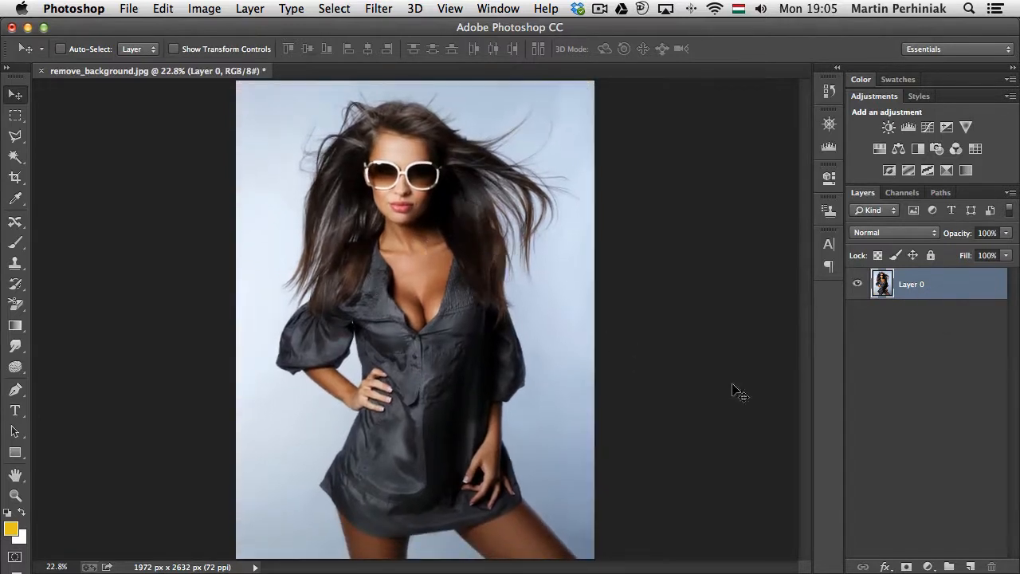
pyautogui.click(906, 566)
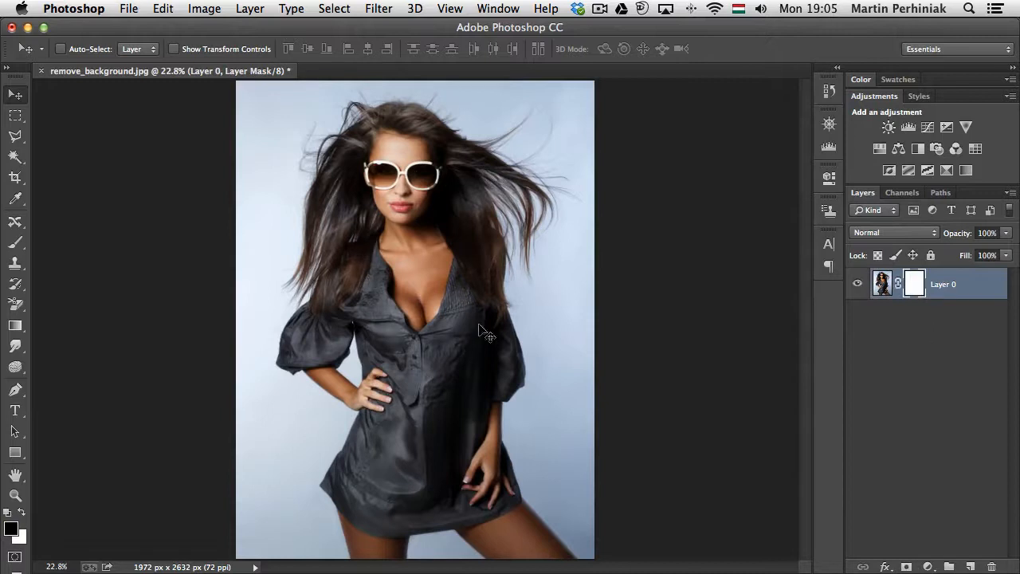
# - Try a horizontal black-to-white linear gradient on Layer 0's mask, fading out the photo's left side, and undo it
pyautogui.click(15, 327)
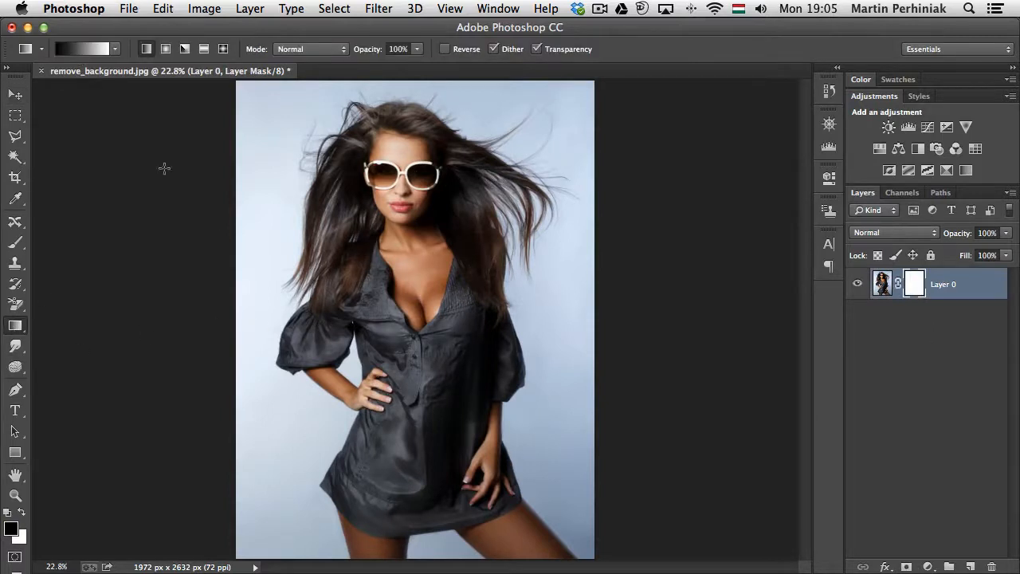
pyautogui.moveTo(270, 307); pyautogui.dragTo(450, 305)
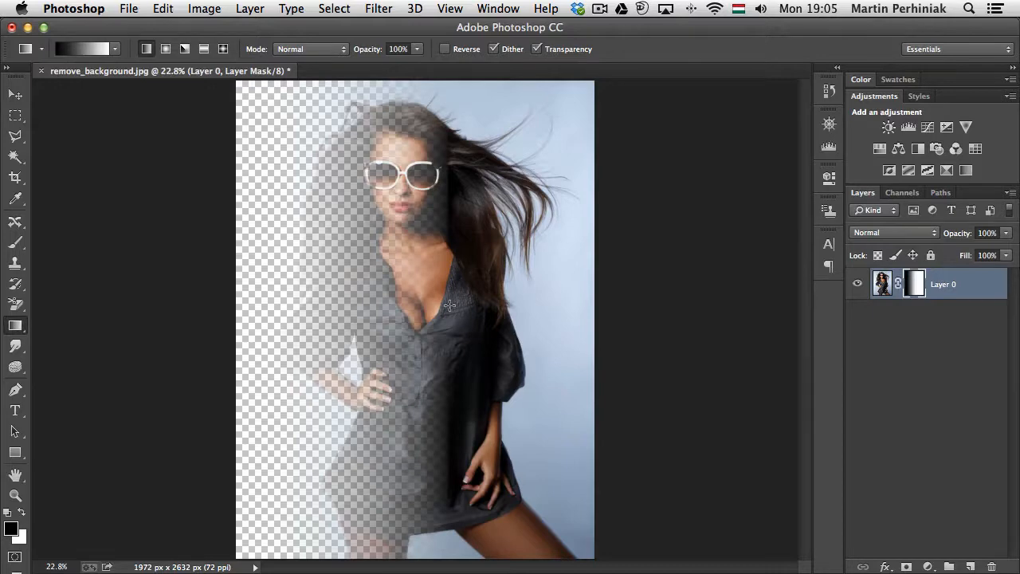
pyautogui.press('super+z')
# - Select the blue background with the Magic Wand, including the area between the legs, fill it black on the mask and deselect
pyautogui.press('w')
pyautogui.click(552, 302)
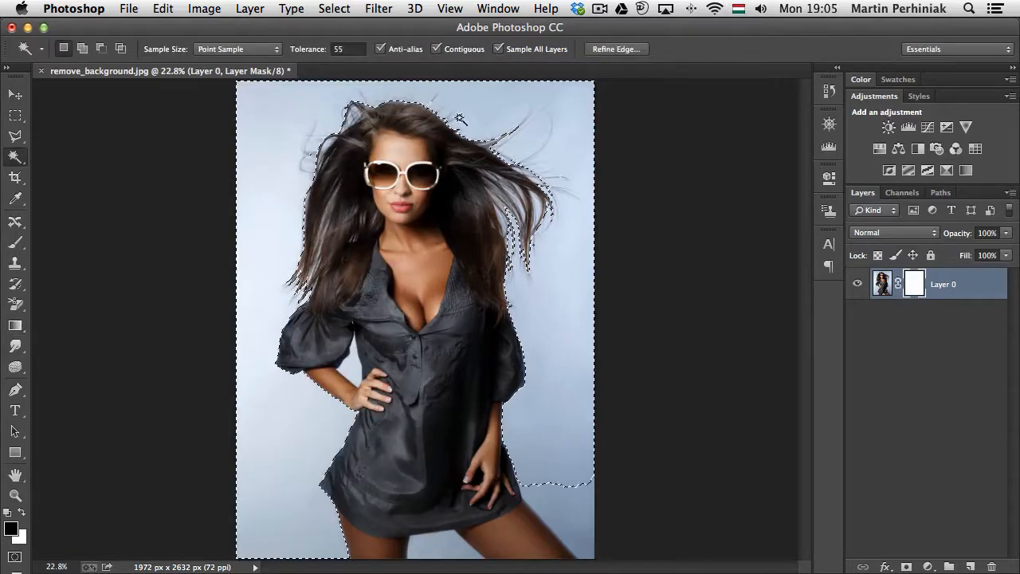
pyautogui.keyDown('shift'); pyautogui.click(442, 548); pyautogui.keyUp('shift')
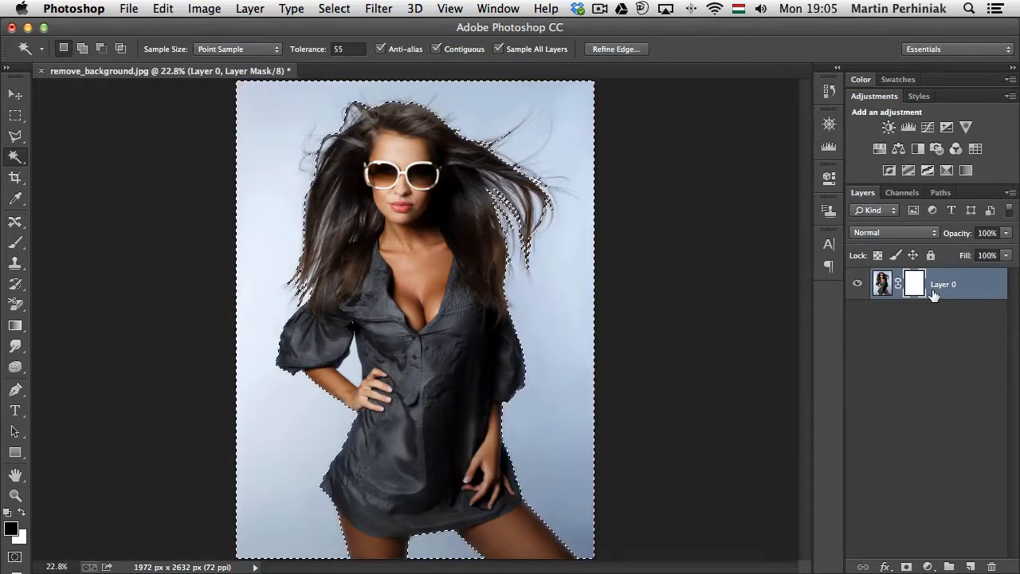
pyautogui.hotkey('alt', 'BackSpace')
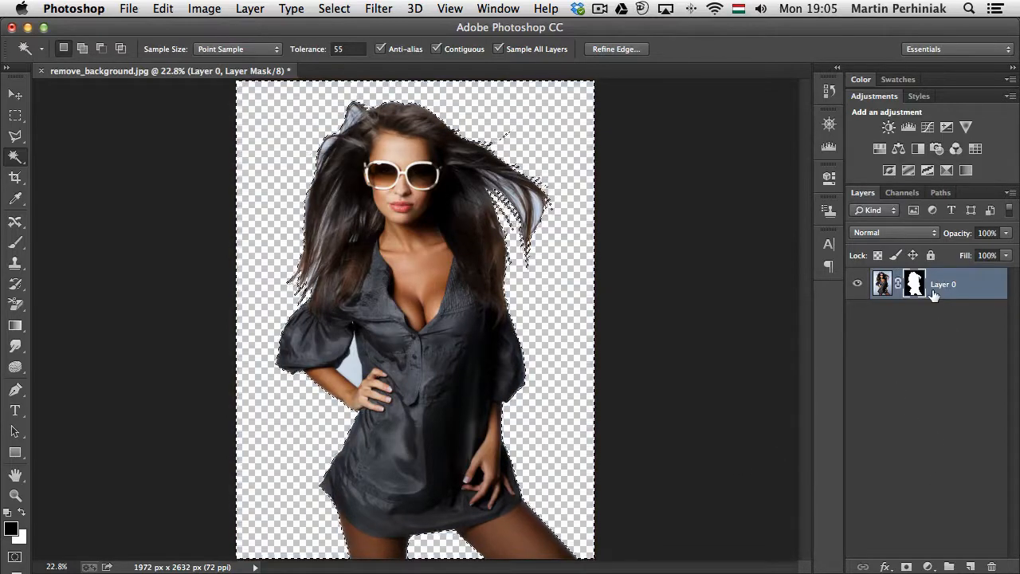
pyautogui.press('super+d')
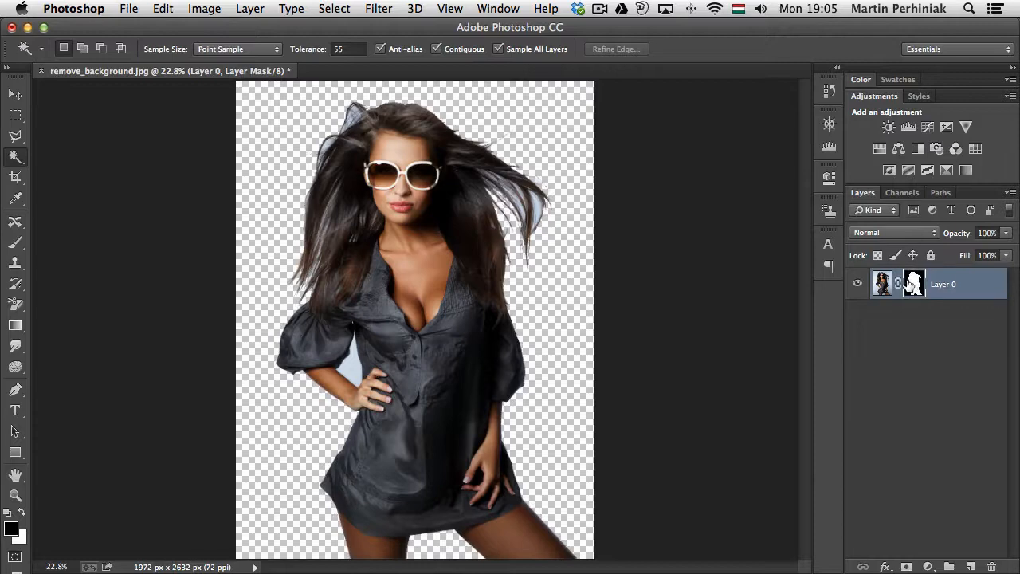
# - Open Layer 0's mask properties, try a density of 36% and restore it to 100%
pyautogui.doubleClick(915, 287)
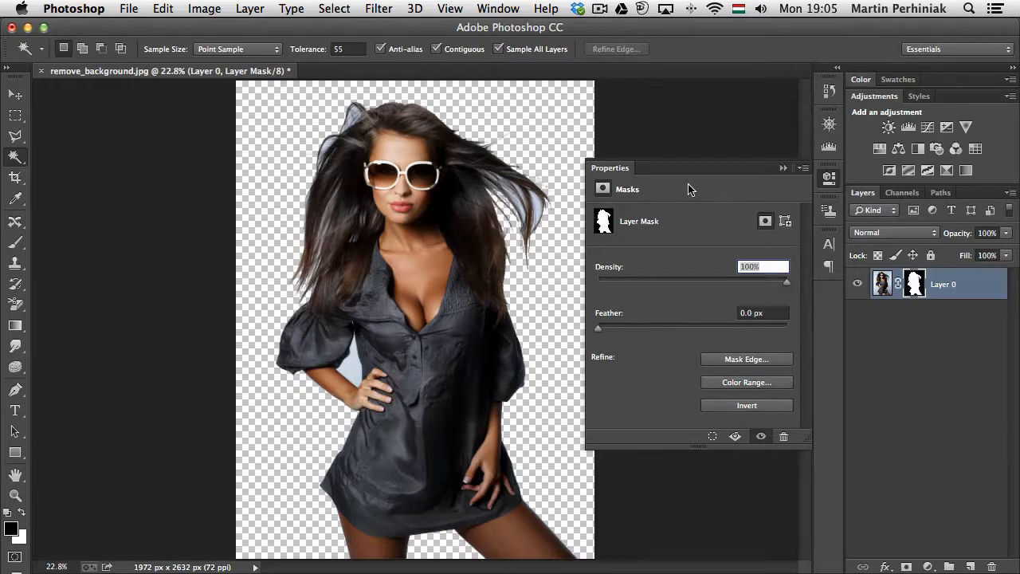
pyautogui.moveTo(785, 284); pyautogui.dragTo(668, 285)
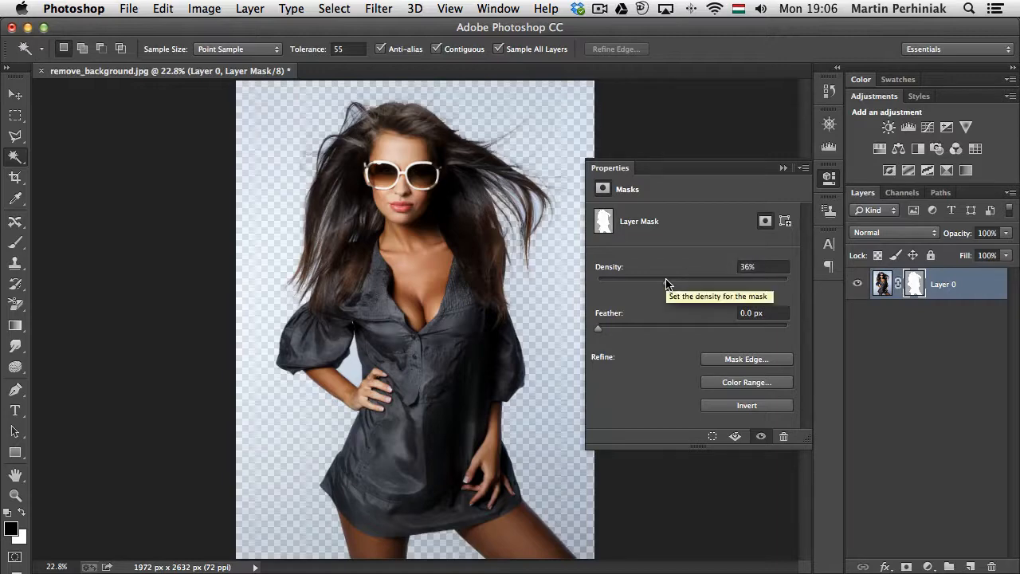
pyautogui.moveTo(666, 284); pyautogui.dragTo(787, 283)
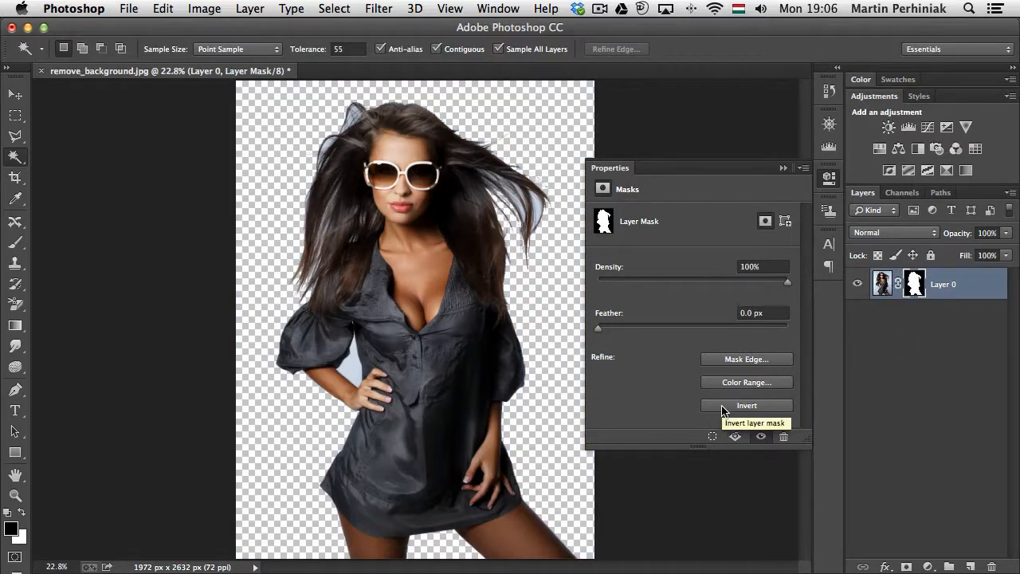
# - Invert Layer 0's mask, lower its density to 0% and bring it back to 100%
pyautogui.click(722, 408)
pyautogui.moveTo(771, 280); pyautogui.dragTo(527, 279)
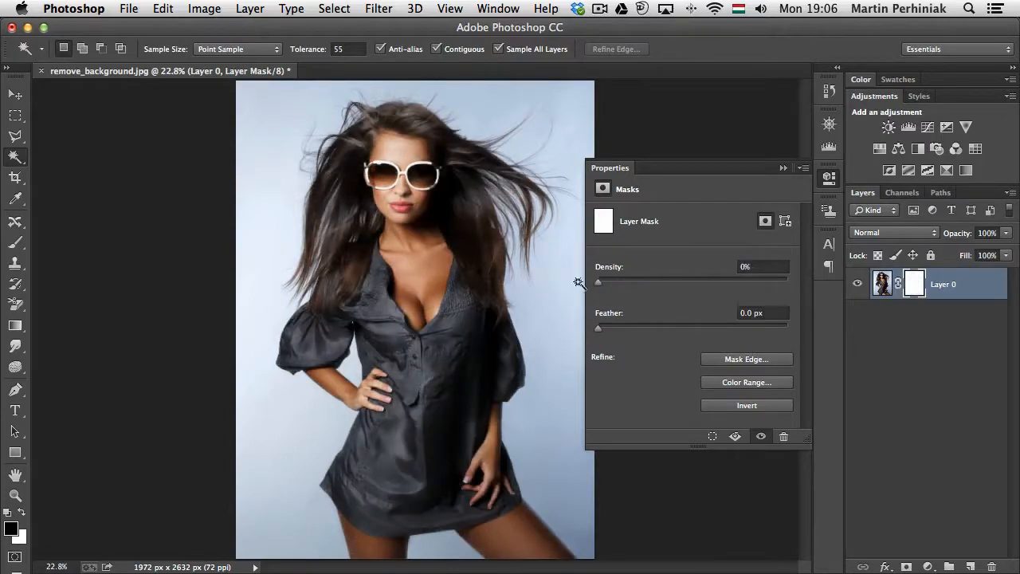
pyautogui.moveTo(600, 285); pyautogui.dragTo(788, 283)
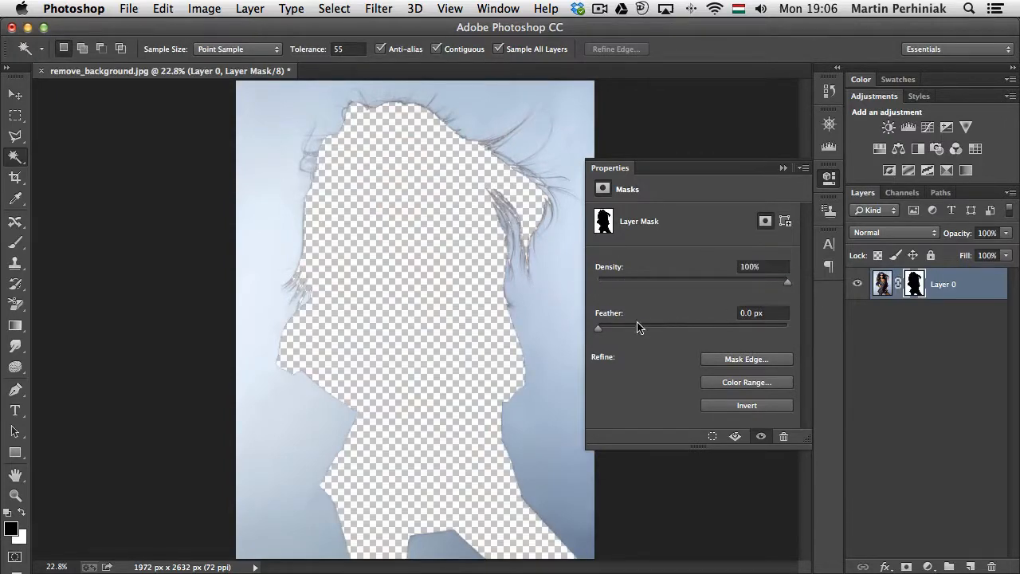
# - Invert Layer 0's mask back, try the feather setting ending at 0 px, and collapse the mask properties
pyautogui.click(776, 408)
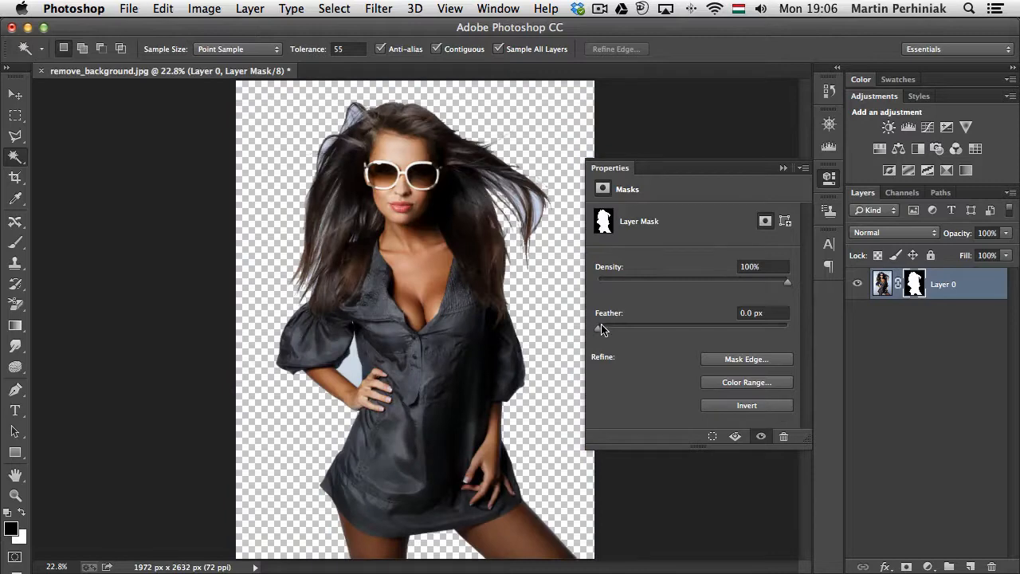
pyautogui.moveTo(600, 329); pyautogui.dragTo(569, 323)
pyautogui.click(829, 179)
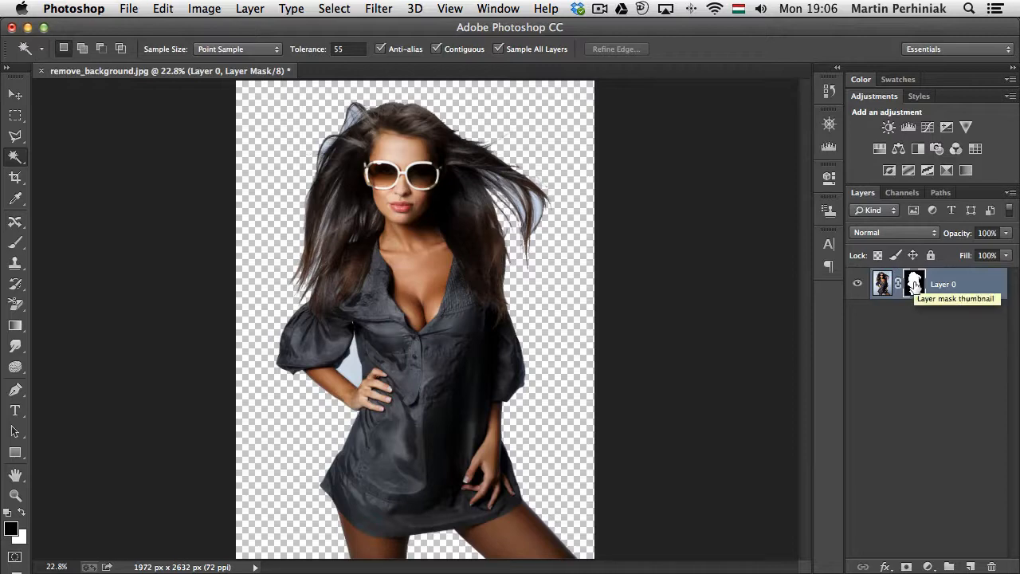
# - Inspect Layer 0's mask on its own in grayscale, with its effect temporarily disabled, and as a red overlay
pyautogui.keyDown('alt'); pyautogui.click(914, 283); pyautogui.keyUp('alt')
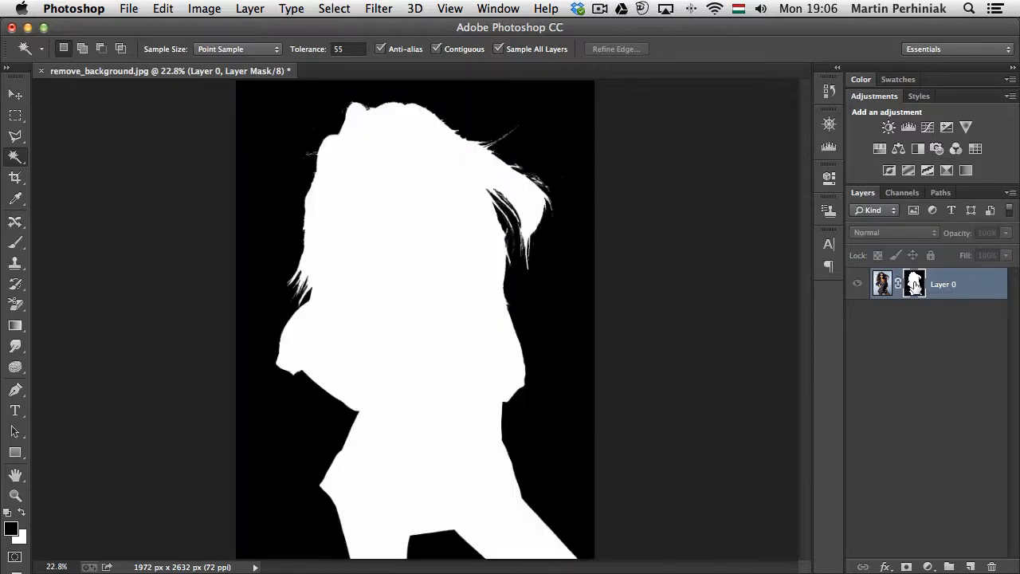
pyautogui.keyDown('alt'); pyautogui.click(914, 284); pyautogui.keyUp('alt')
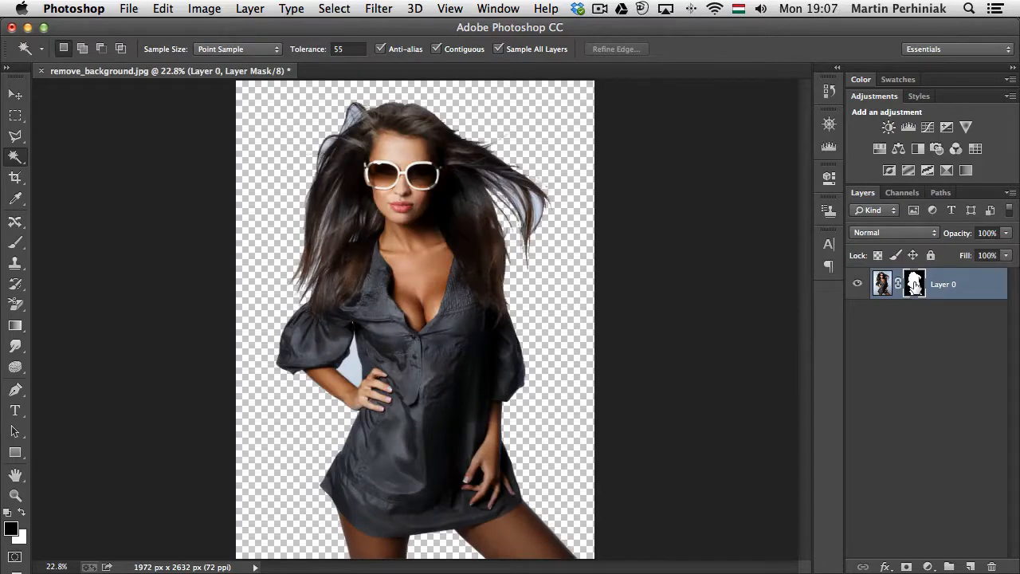
pyautogui.keyDown('shift'); pyautogui.click(914, 284); pyautogui.keyUp('shift')
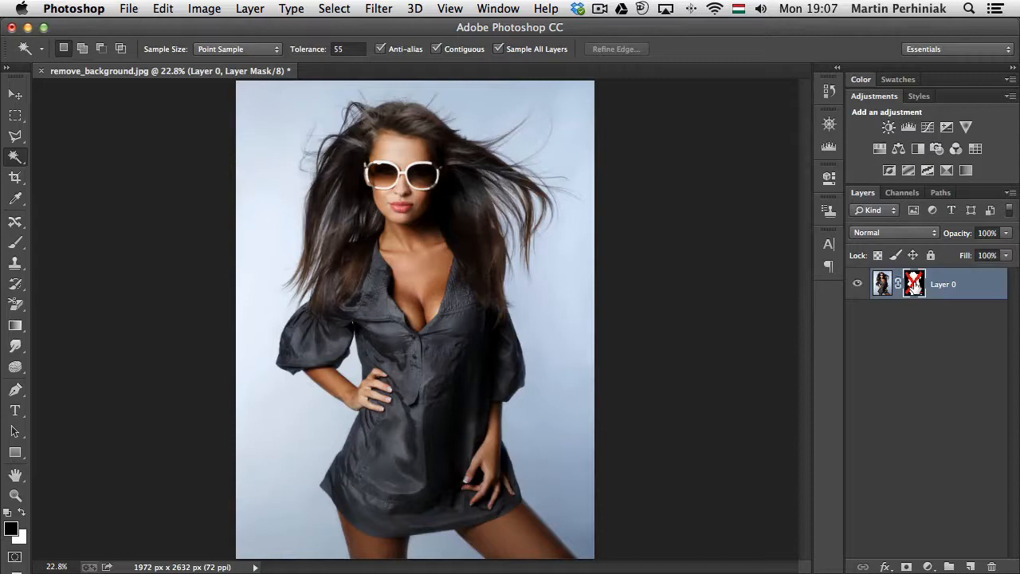
pyautogui.keyDown('shift'); pyautogui.click(914, 283); pyautogui.keyUp('shift')
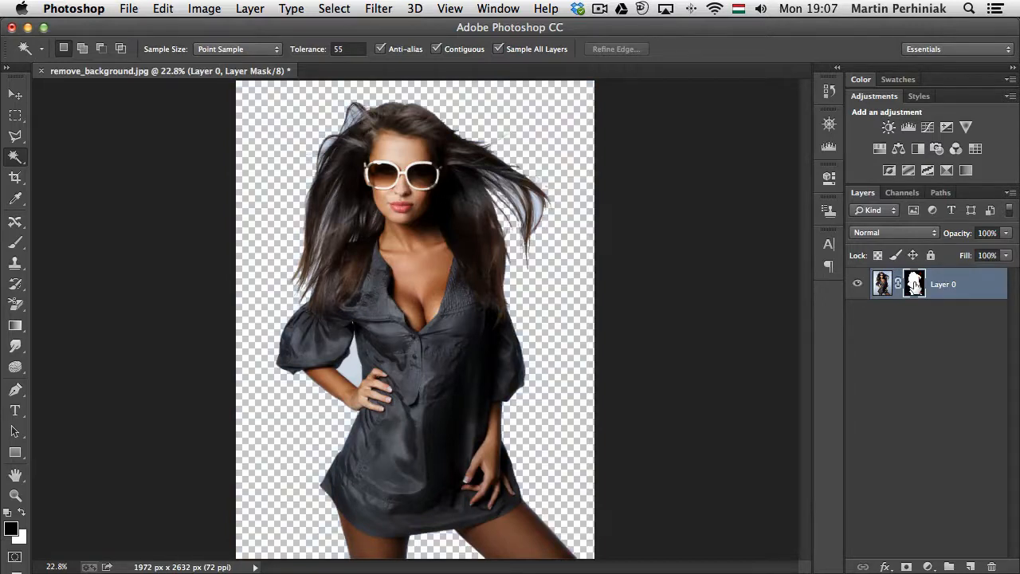
pyautogui.keyDown('alt'); pyautogui.keyDown('shift'); pyautogui.click(914, 284); pyautogui.keyUp('shift'); pyautogui.keyUp('alt')
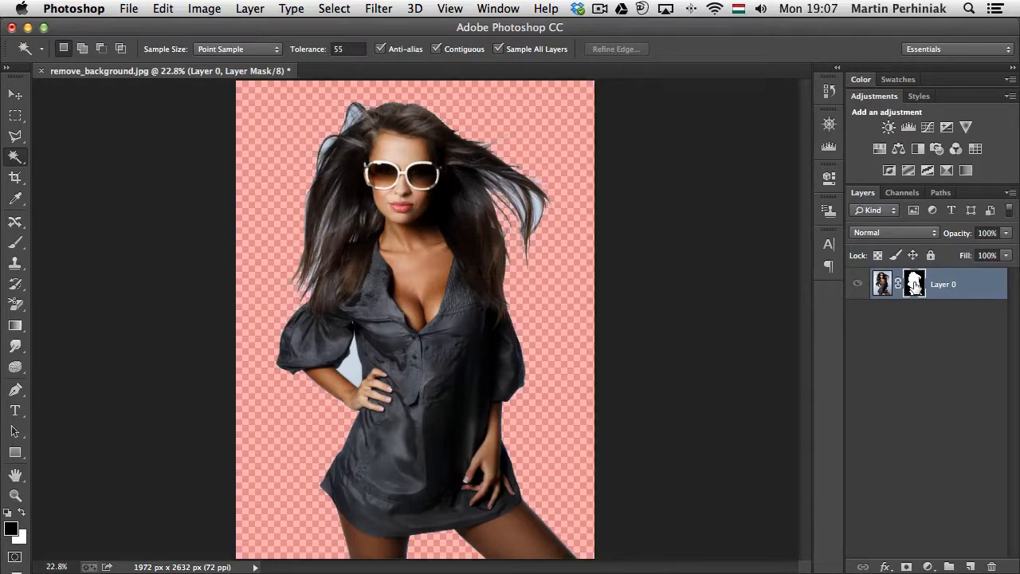
pyautogui.keyDown('alt'); pyautogui.keyDown('shift'); pyautogui.click(914, 284); pyautogui.keyUp('shift'); pyautogui.keyUp('alt')
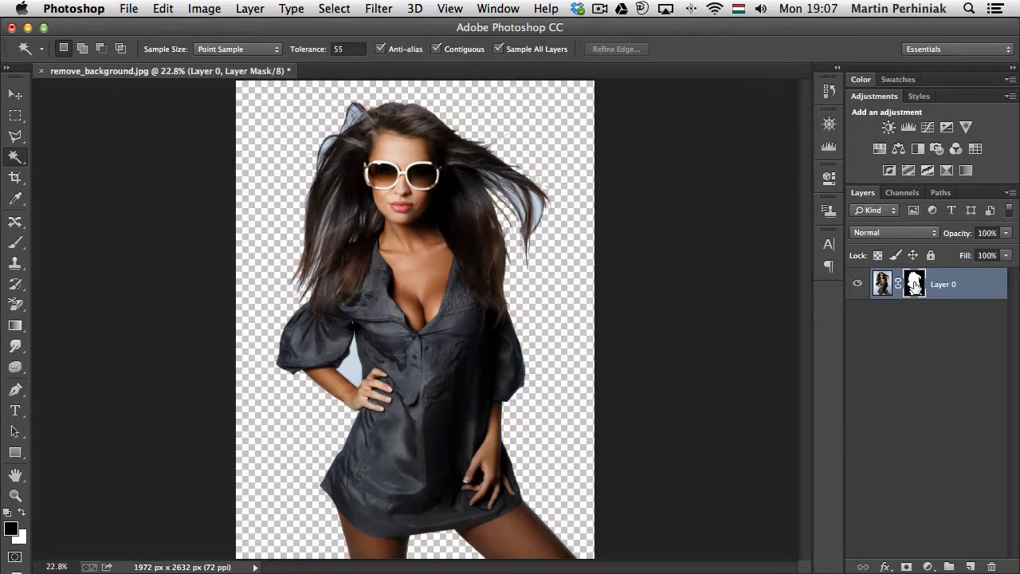
# - Load Layer 0's mask as a selection, target the layer's image, place the layer in a new group and deselect
pyautogui.keyDown('super'); pyautogui.click(915, 286); pyautogui.keyUp('super')
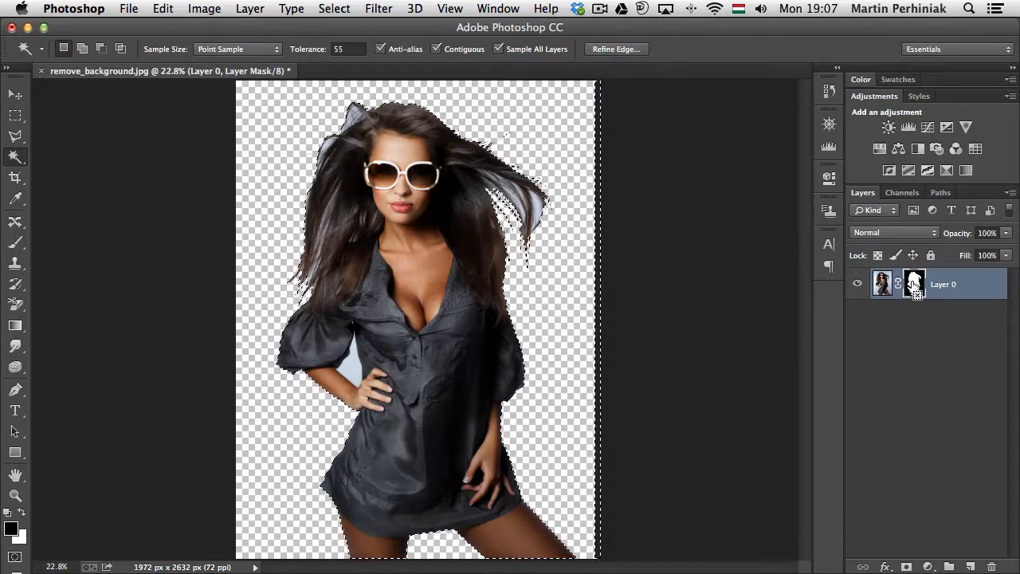
pyautogui.press('super+2')
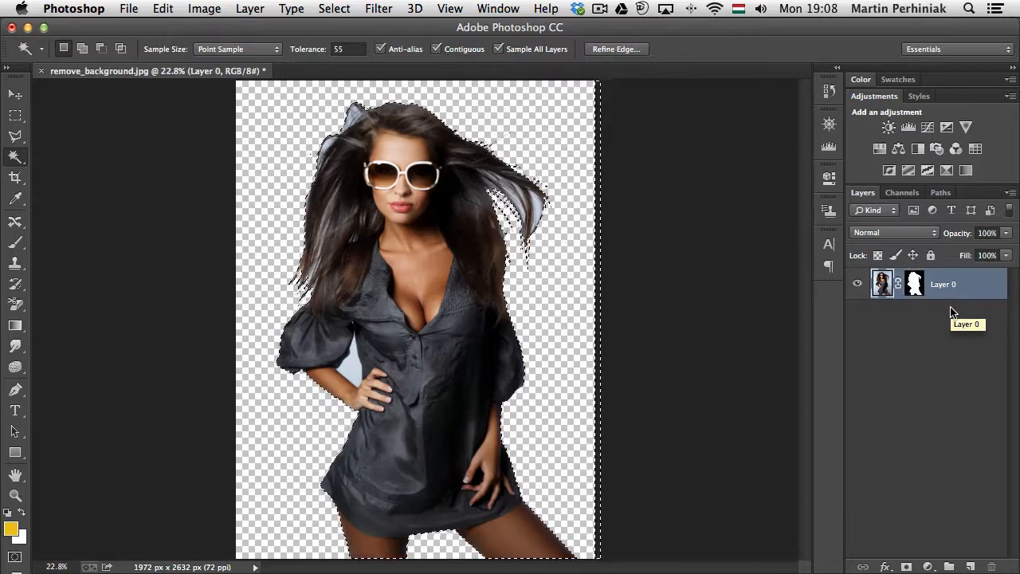
pyautogui.press('super+g')
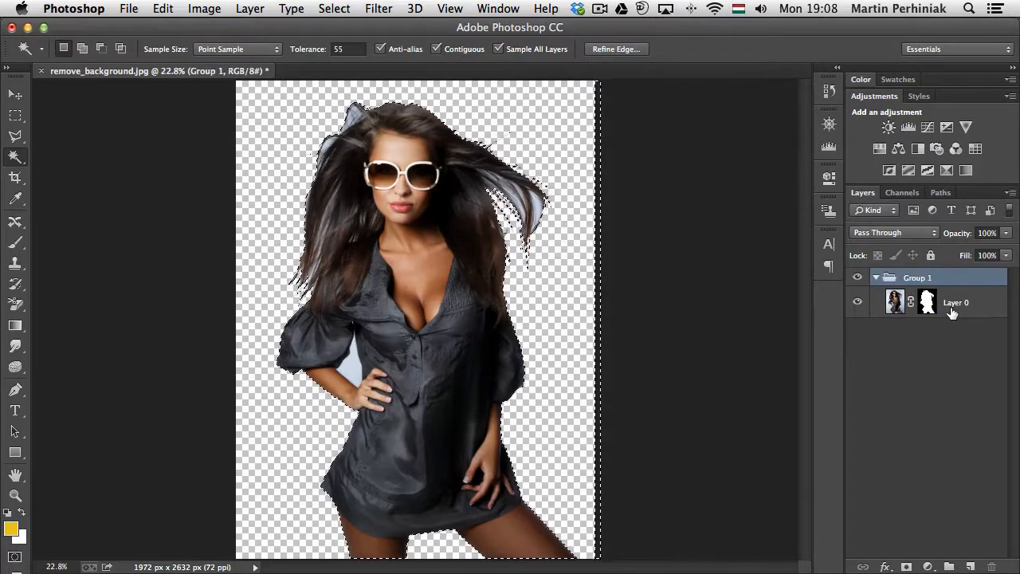
pyautogui.press('super+d')
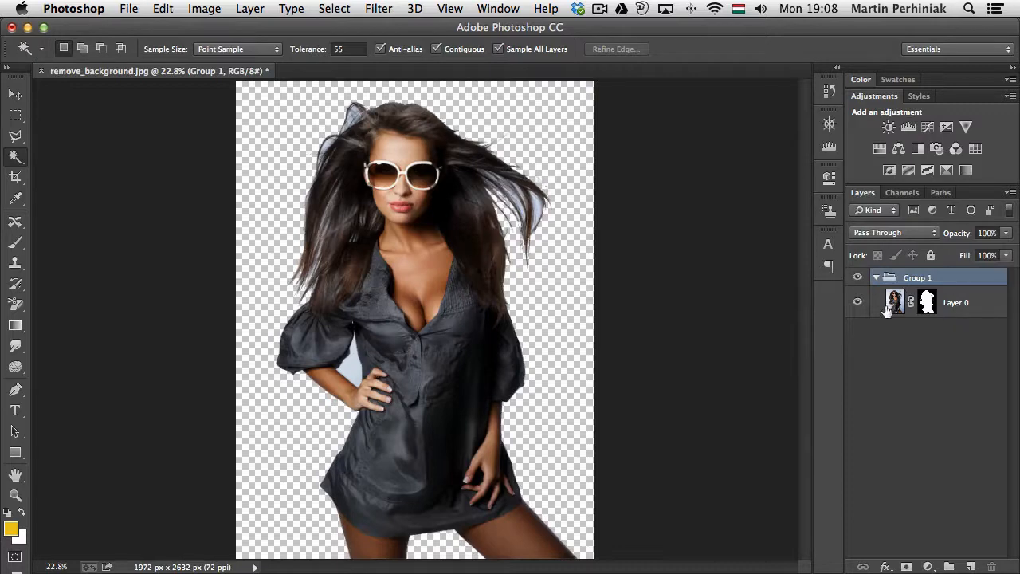
# - Mask the group with a rectangular selection spanning from the woman's lips down to her lower dress
pyautogui.press('m')
pyautogui.moveTo(263, 201); pyautogui.dragTo(563, 473)
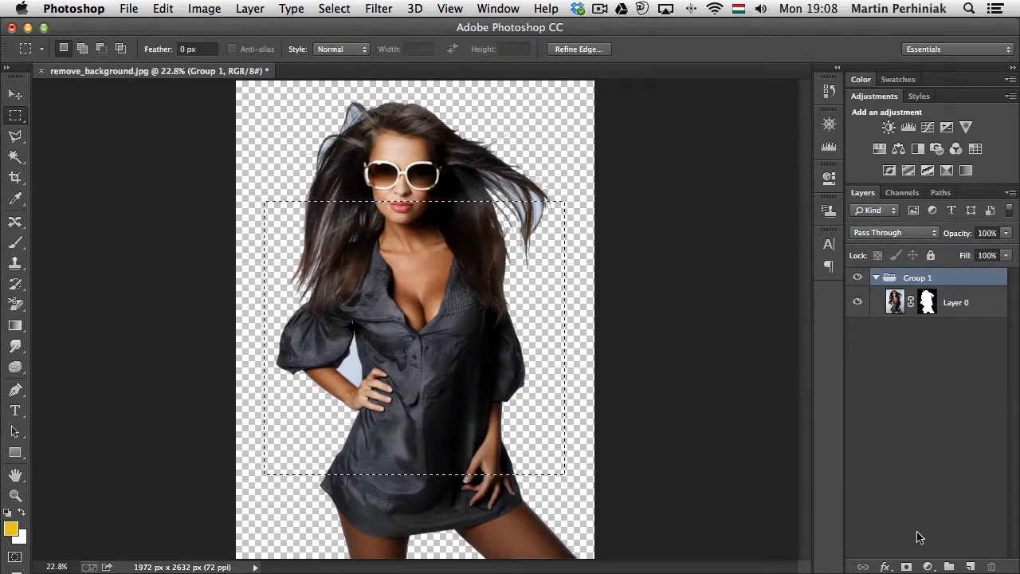
pyautogui.click(908, 567)
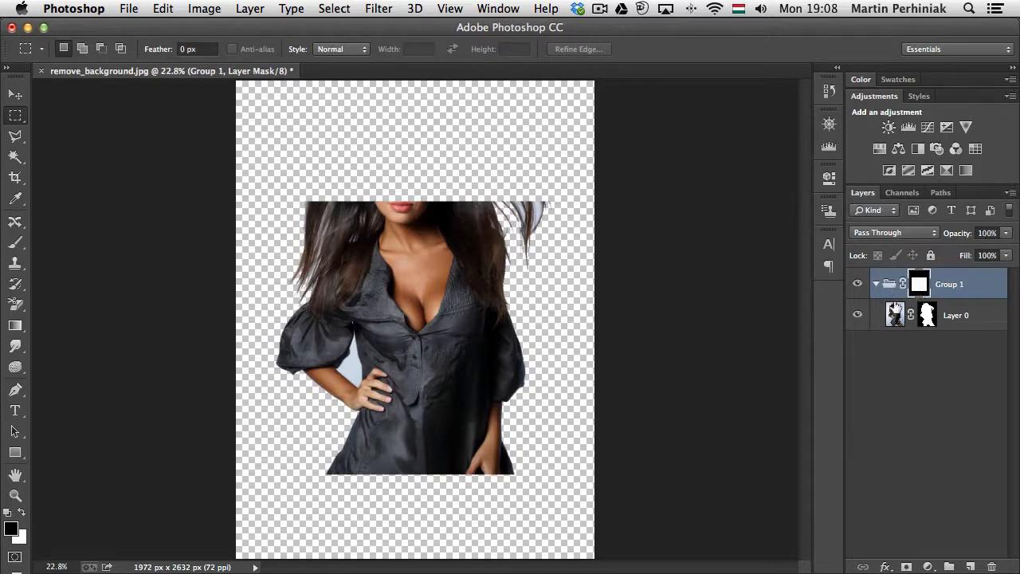
# - Open the group mask's properties, disable the group mask and collapse the properties
pyautogui.doubleClick(920, 287)
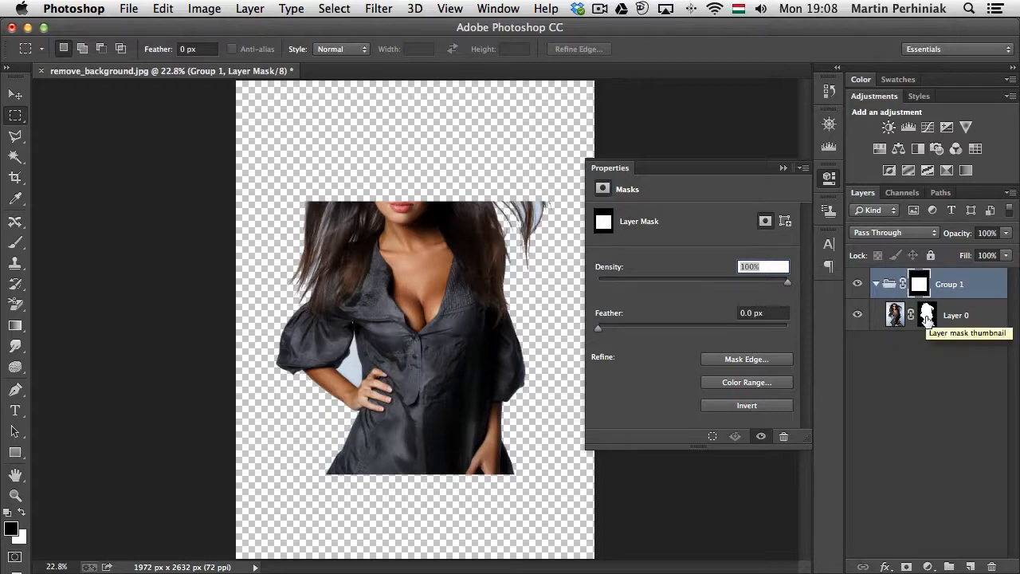
pyautogui.keyDown('shift'); pyautogui.click(919, 284); pyautogui.keyUp('shift')
pyautogui.click(829, 180)
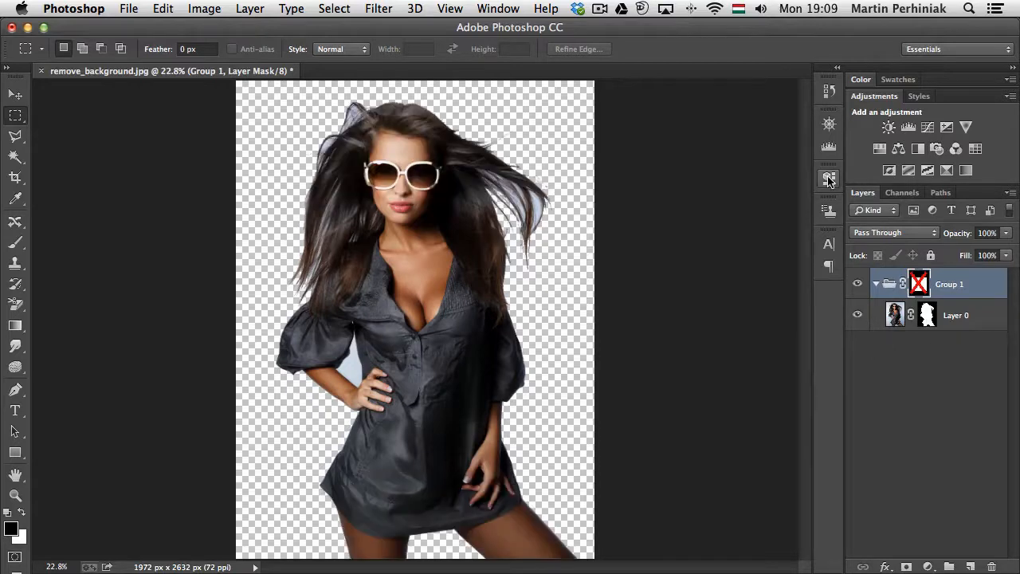